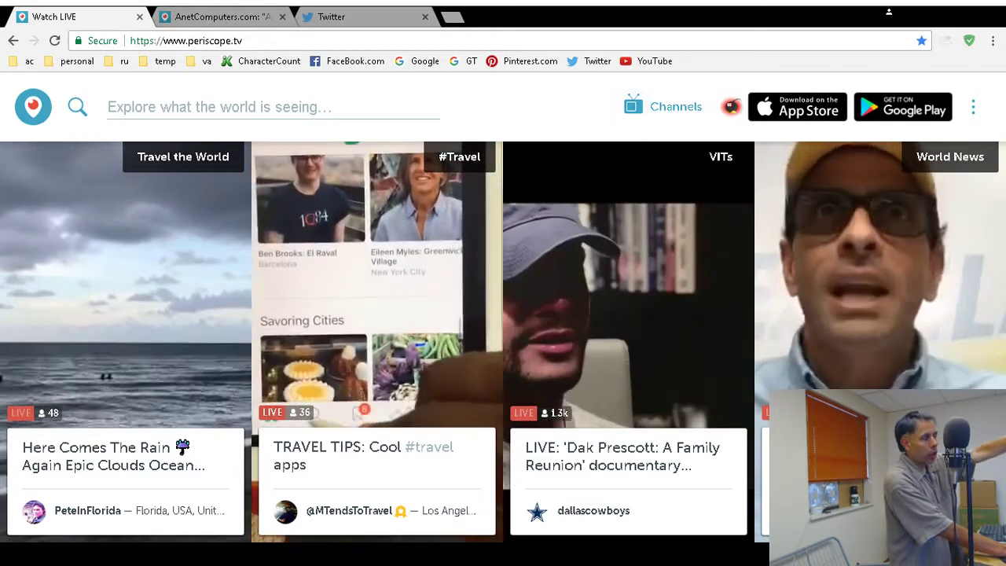
- Open Periscope's Producer page from the account menu to show Source 1's server URL and stream key
left_click(731, 108)
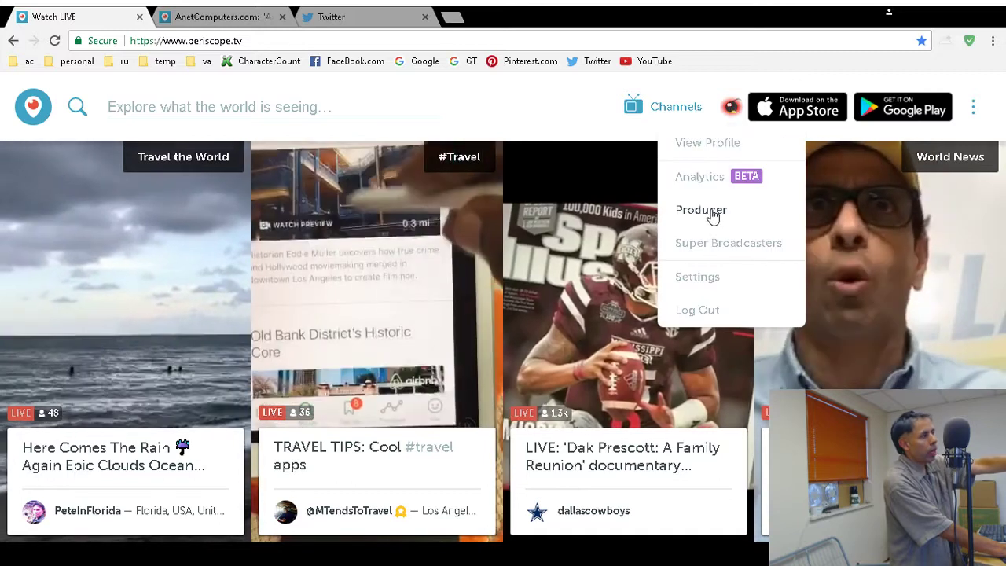
left_click(224, 16)
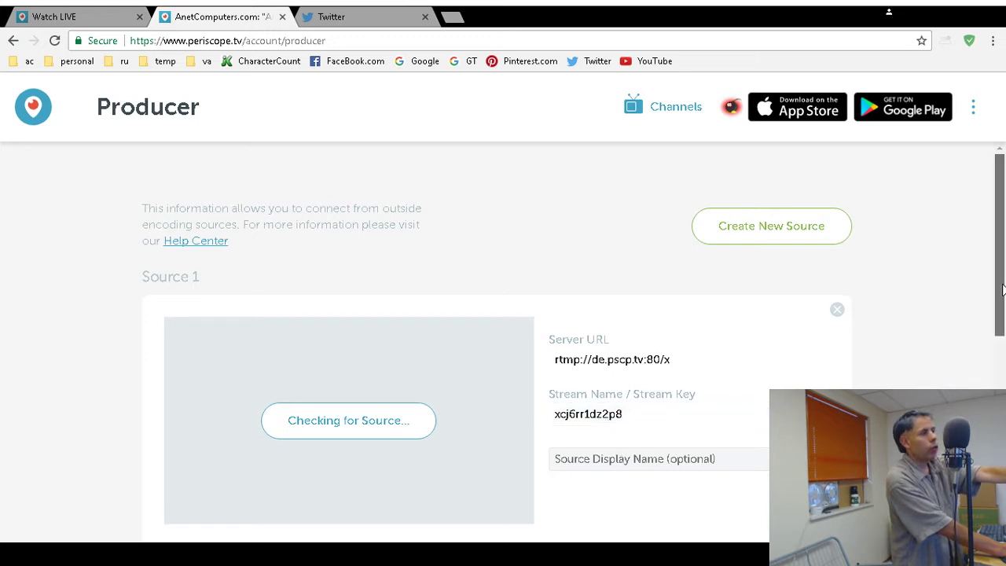
mouse_move(999, 294)
left_mouse_down()
mouse_move(999, 421)
mouse_move(999, 292)
left_mouse_up()
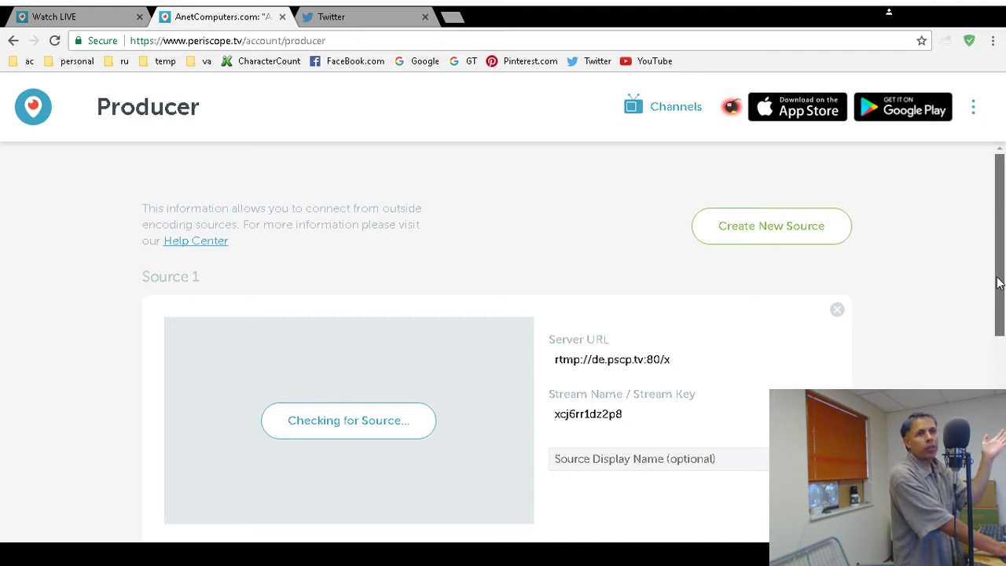
left_click_drag(999, 283, 999, 299)
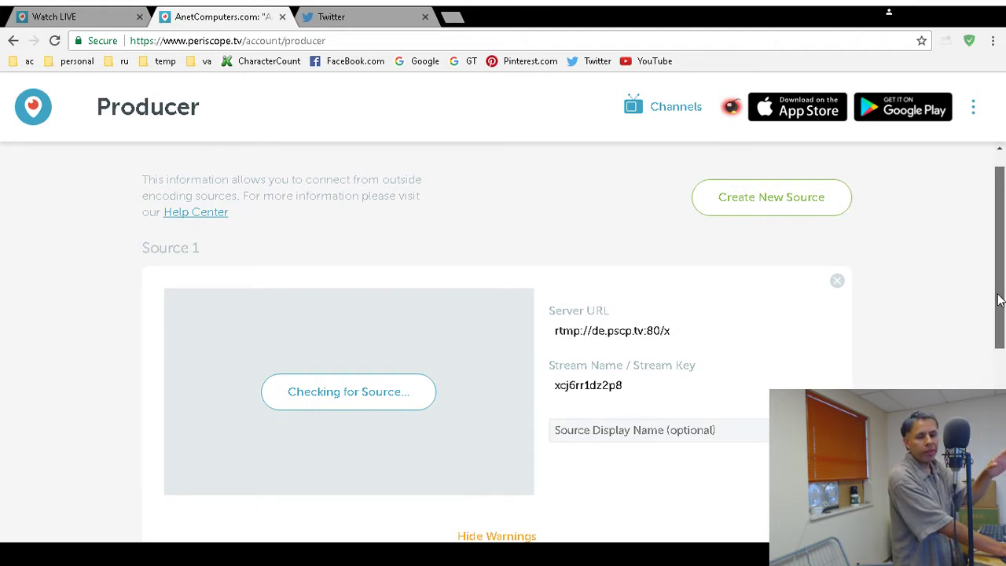
left_click_drag(999, 300, 999, 474)
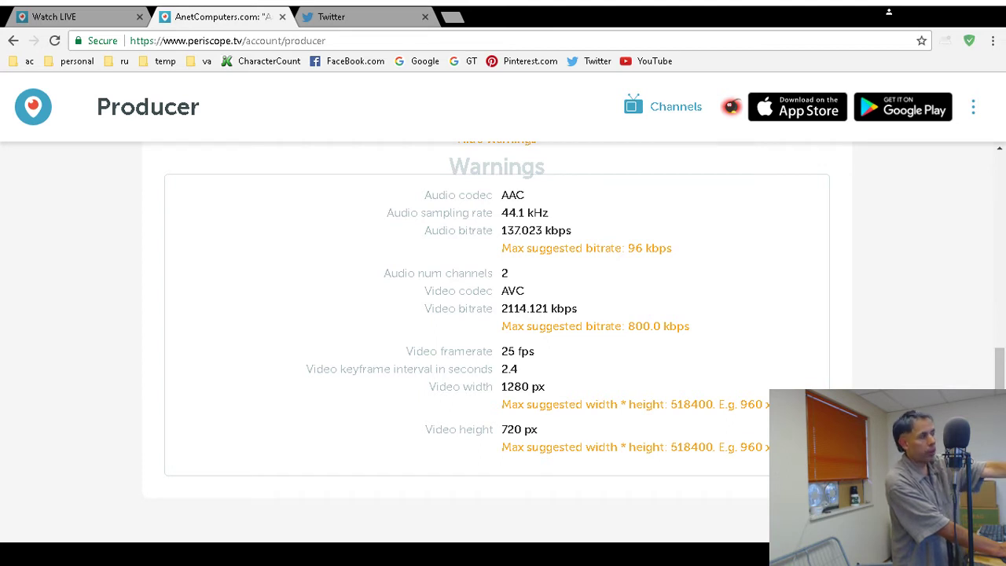
scroll(503, 338, "up", 5)
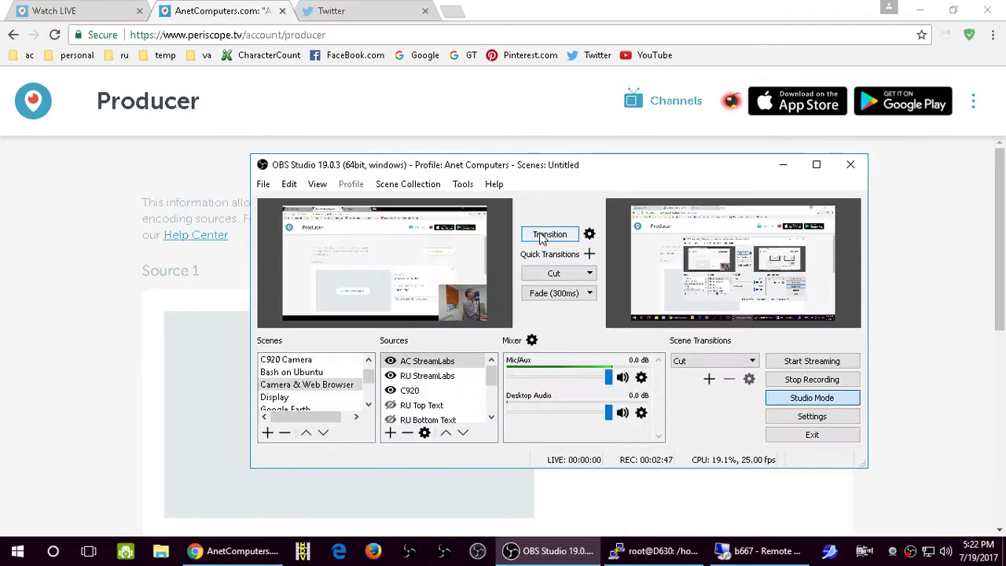
- Copy the Periscope server URL rtmp://de.pscp.tv:80/x and switch back to OBS Studio
left_click(969, 223)
left_click(602, 358)
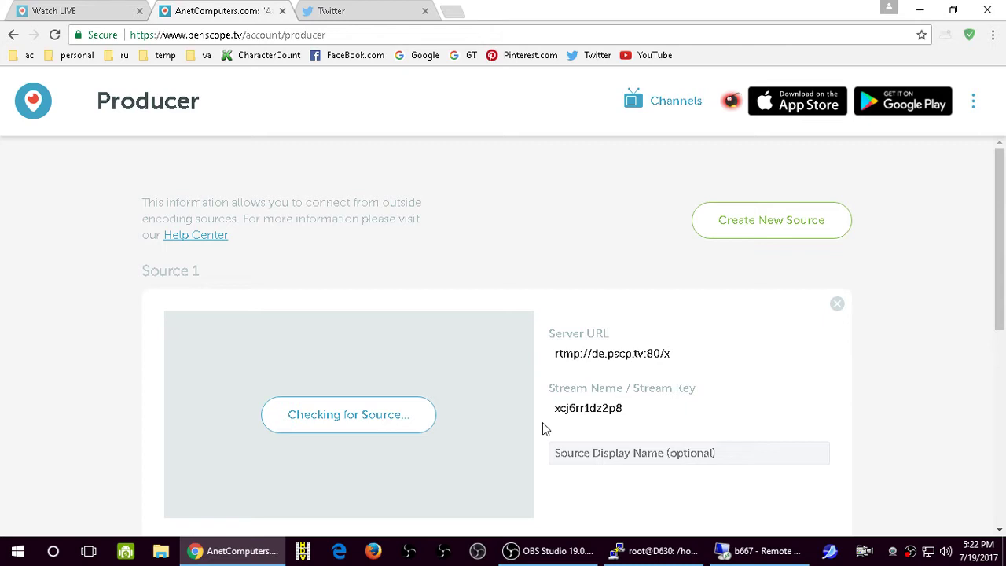
left_click(552, 552)
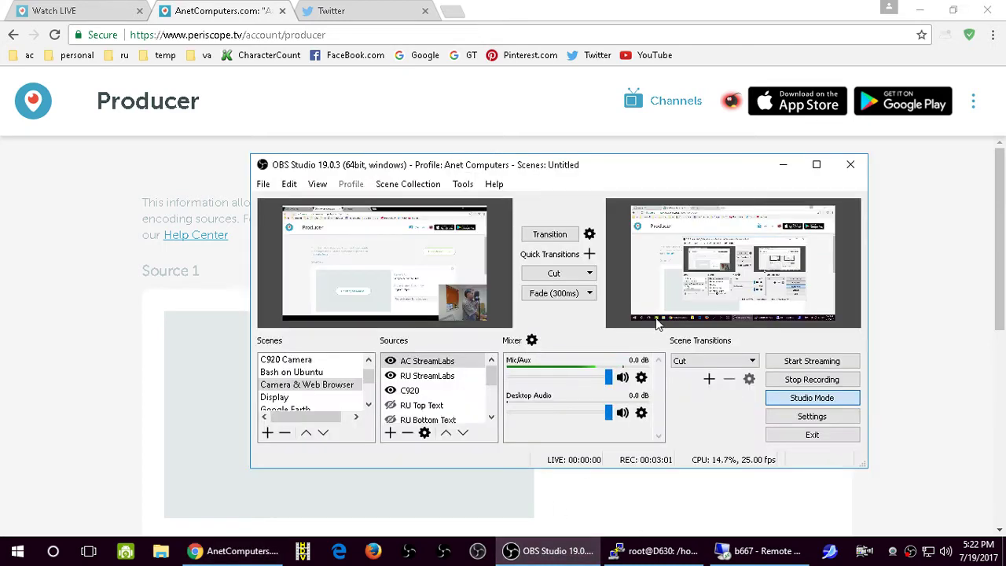
- In OBS Settings > Stream, set the stream type to Custom Streaming Server
left_click(833, 417)
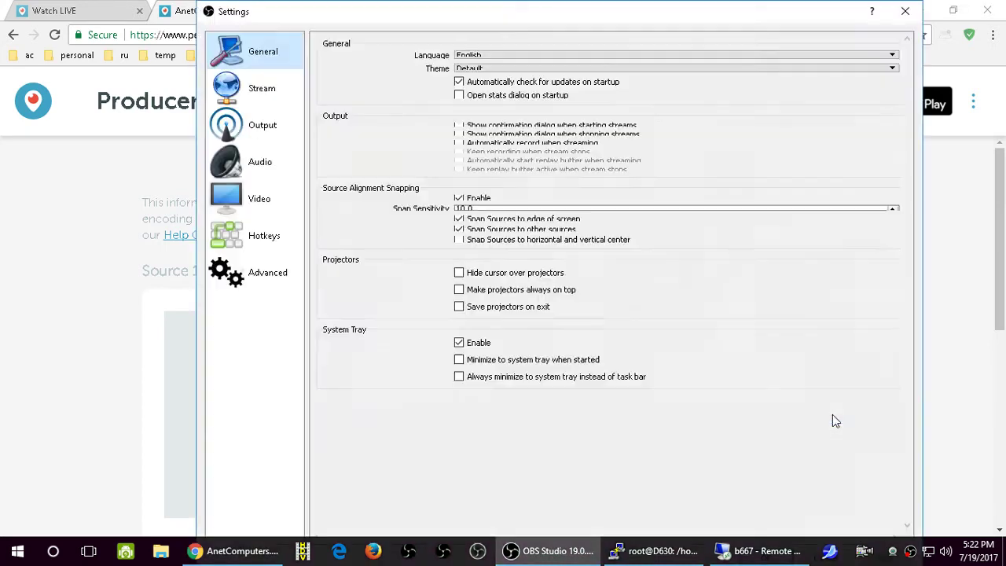
left_click(274, 94)
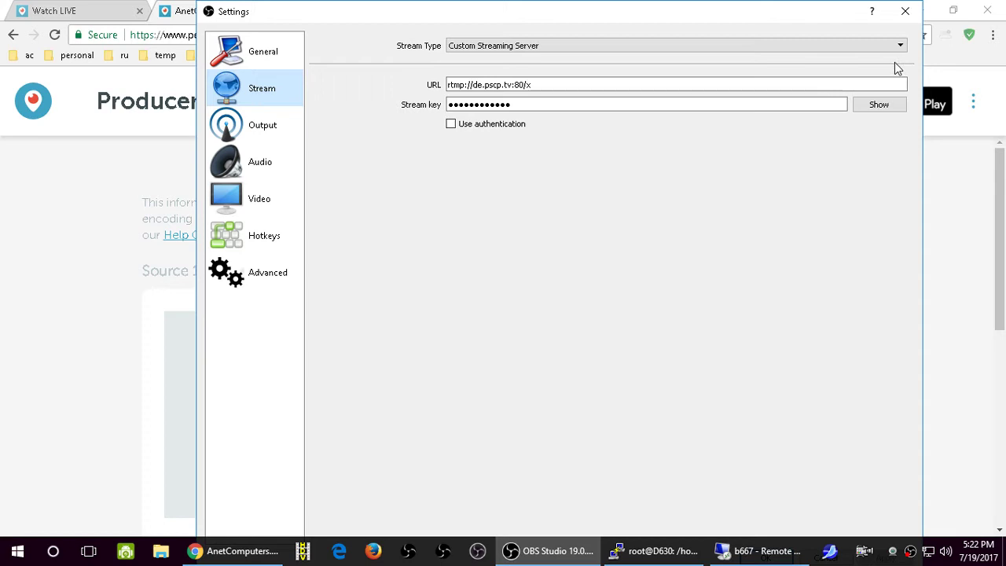
left_click(902, 47)
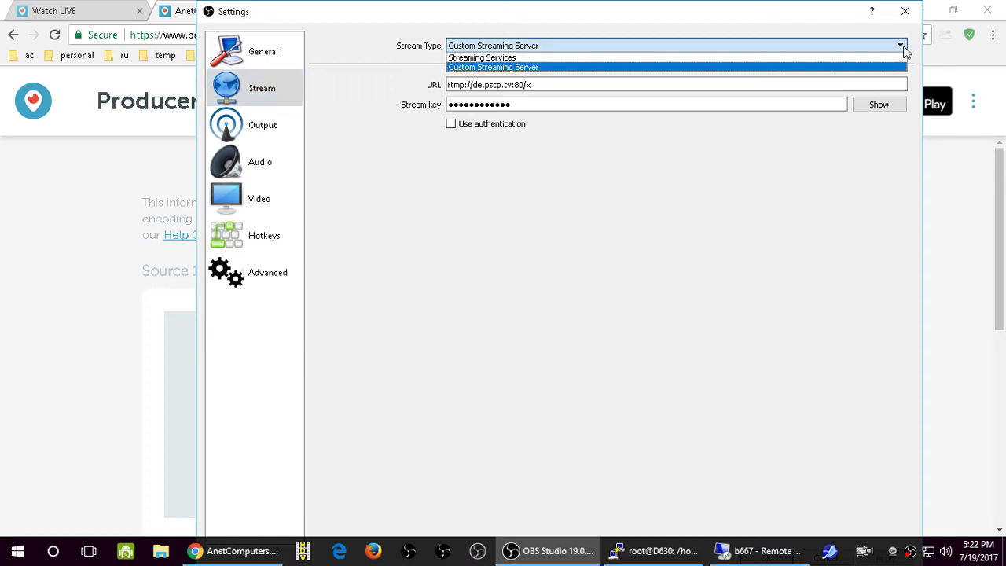
left_click(902, 47)
left_click(902, 47)
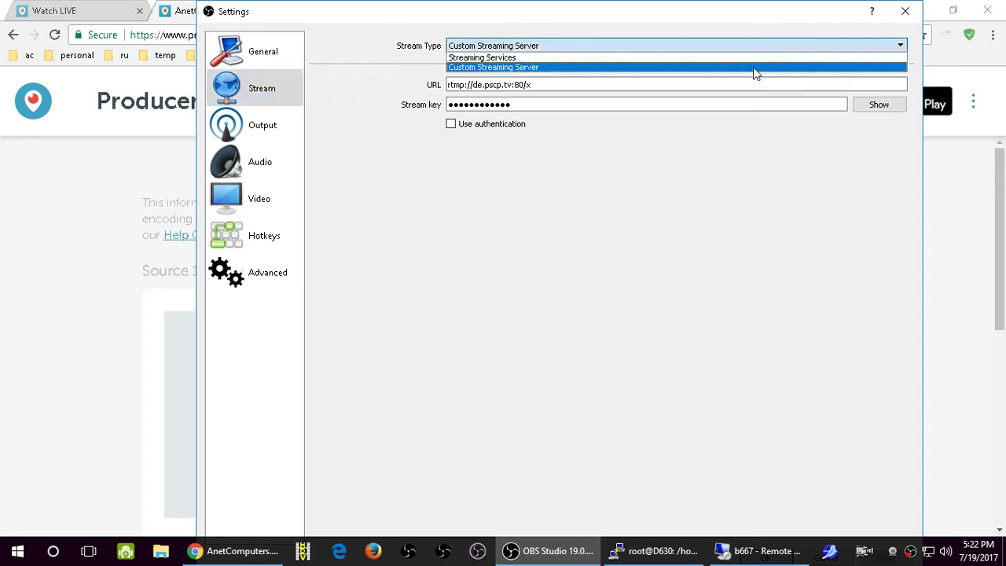
left_click(697, 59)
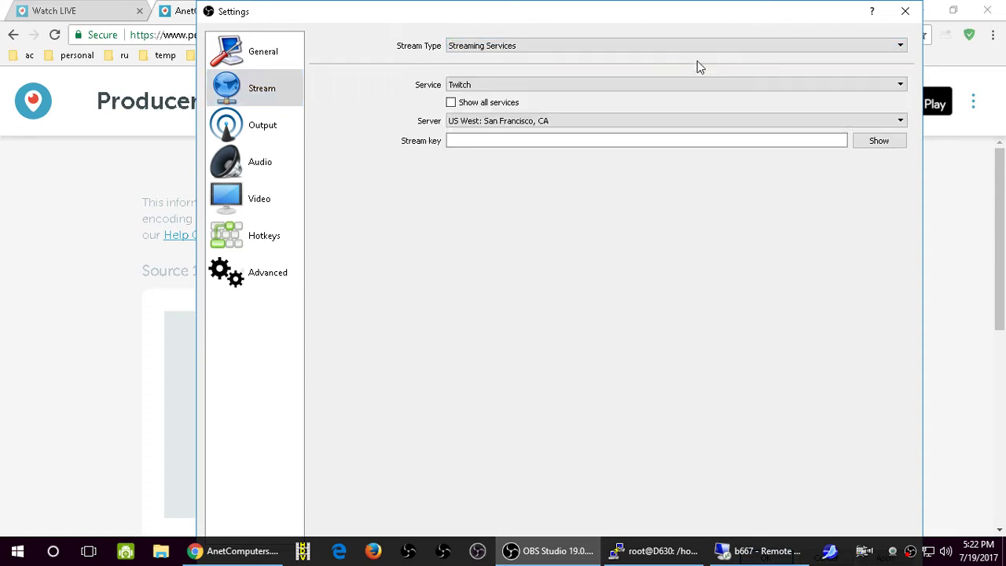
left_click(902, 47)
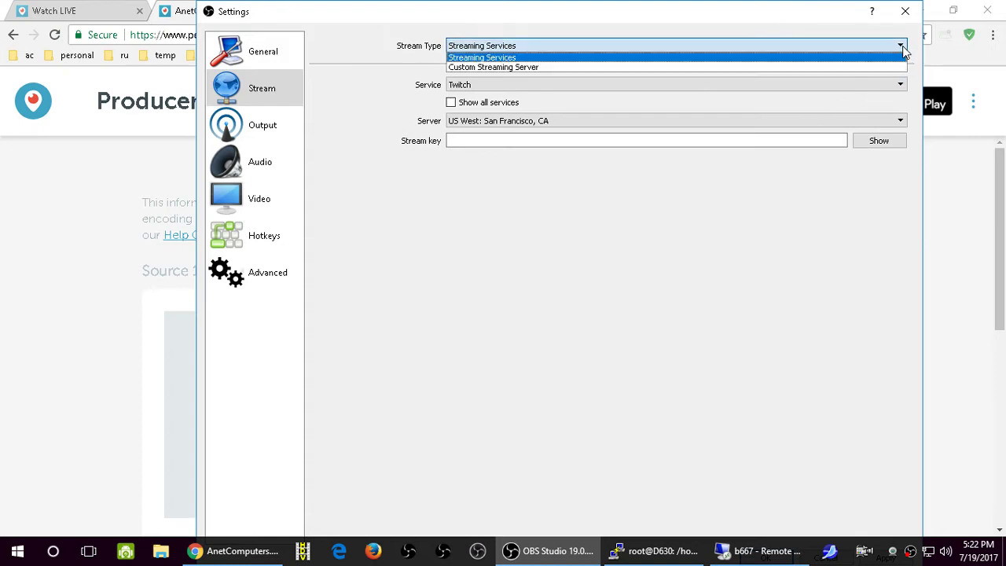
left_click(902, 47)
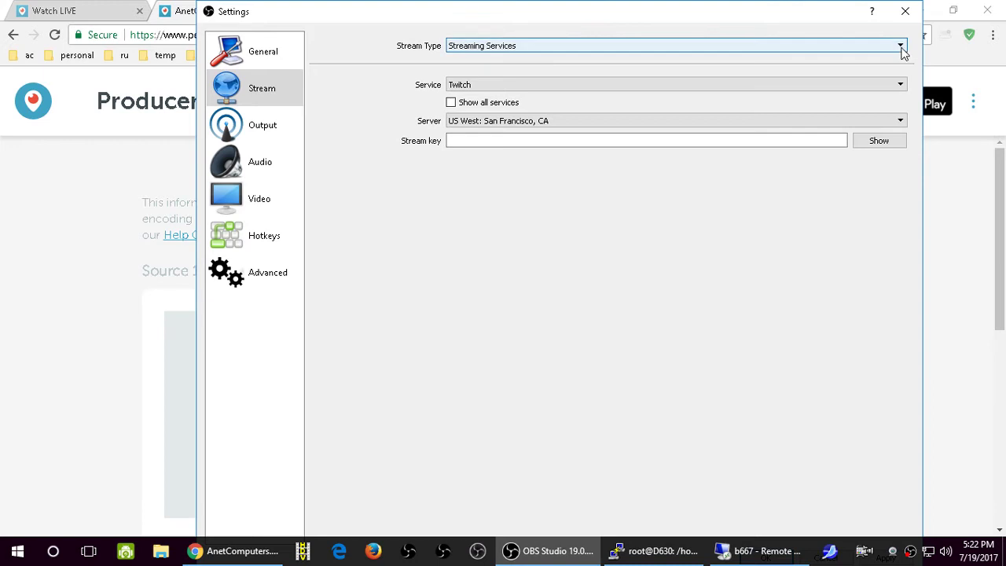
left_click(901, 48)
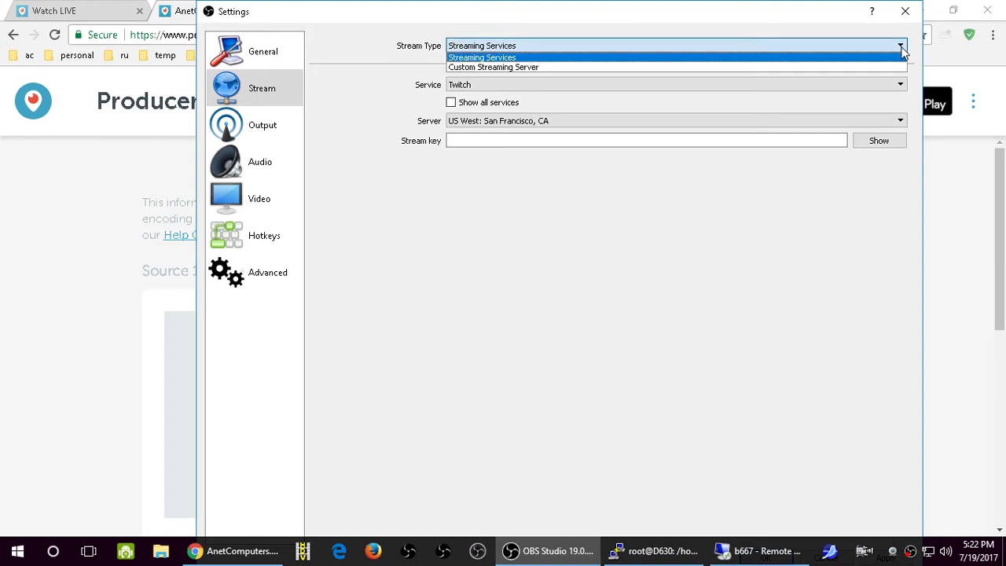
left_click(878, 69)
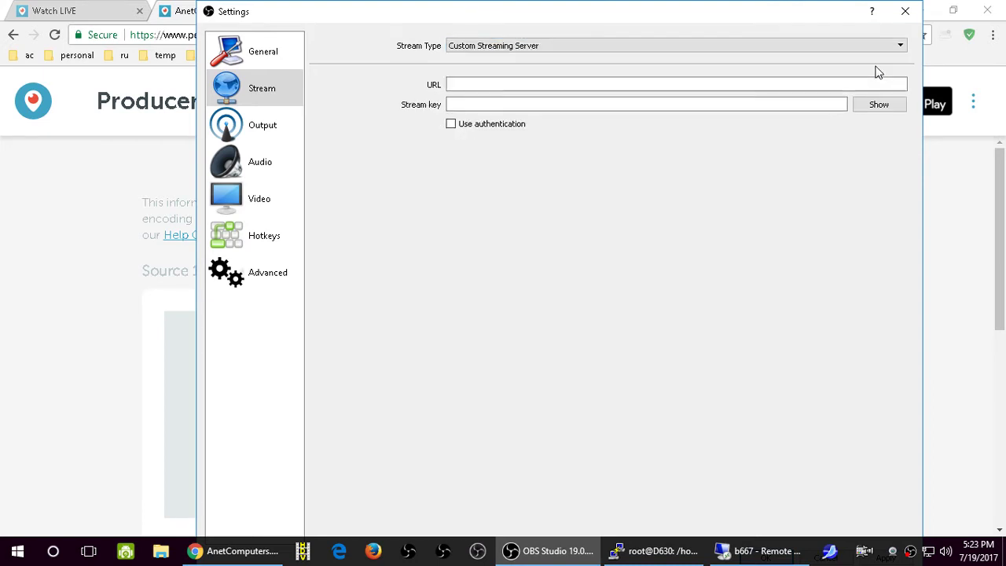
- Paste rtmp://de.pscp.tv:80/x into the URL field
right_click(503, 84)
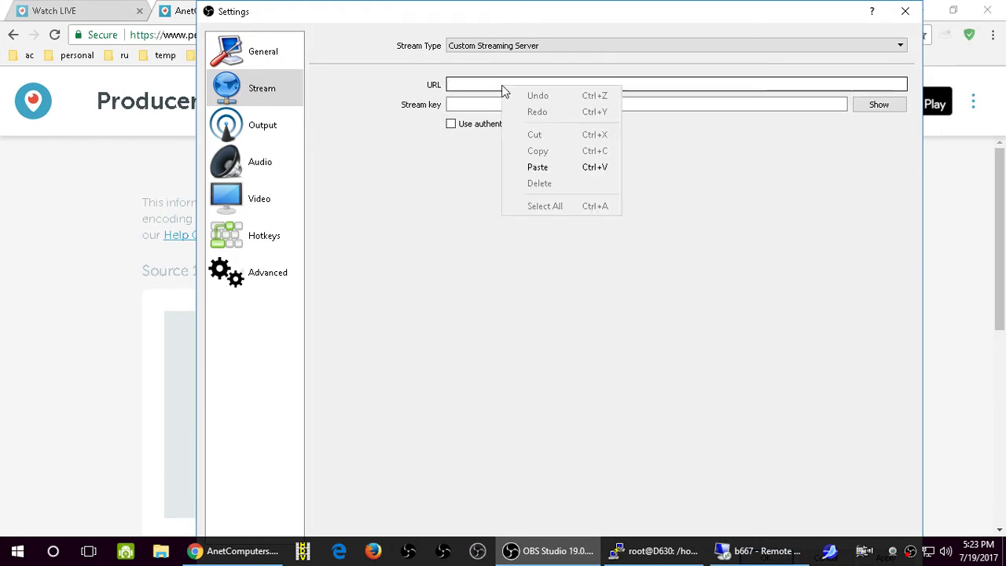
left_click(550, 164)
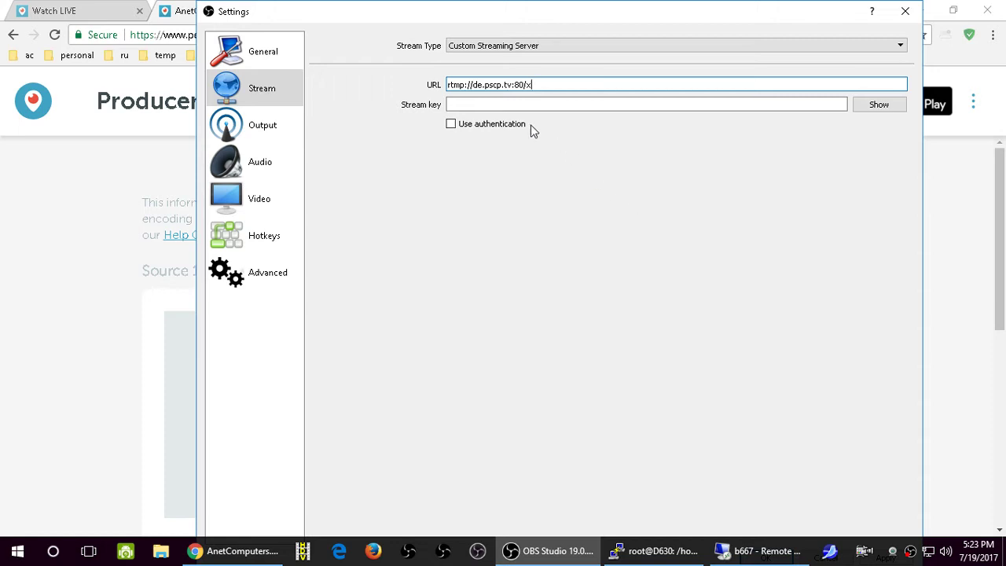
left_click(507, 104)
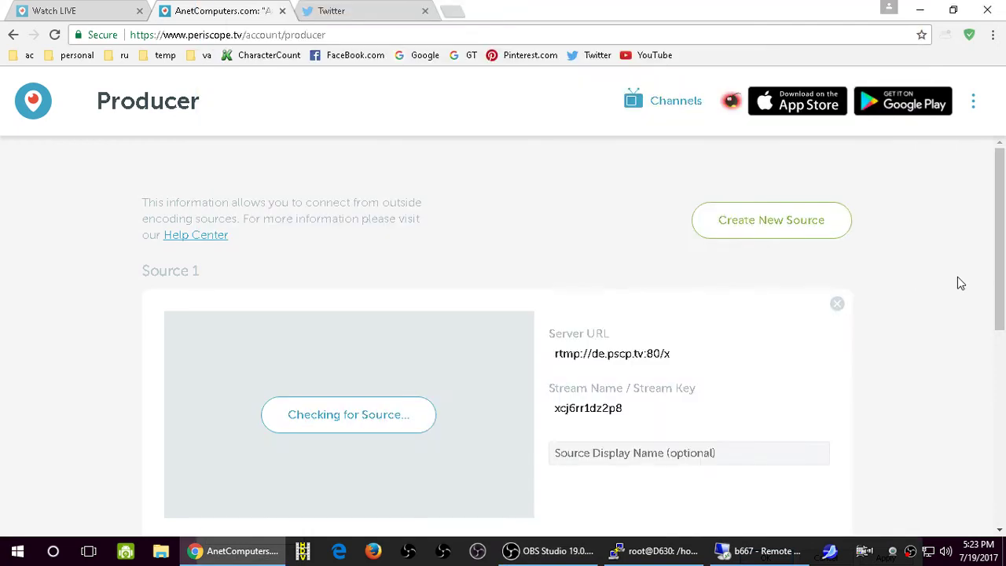
- Copy the Periscope stream key and paste it into OBS's Stream key field
left_click(962, 283)
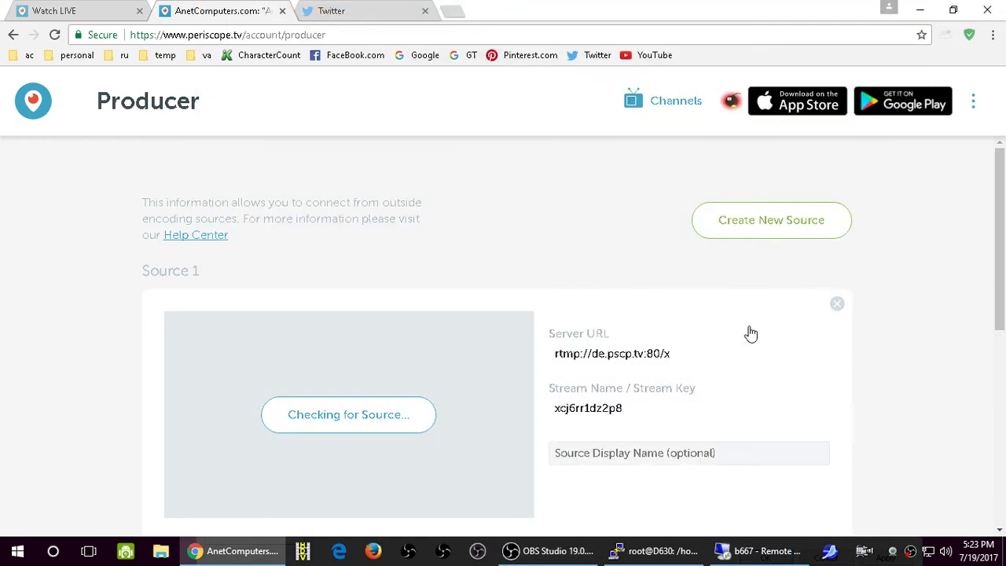
left_click(592, 412)
mouse_move(778, 559)
left_click(546, 550)
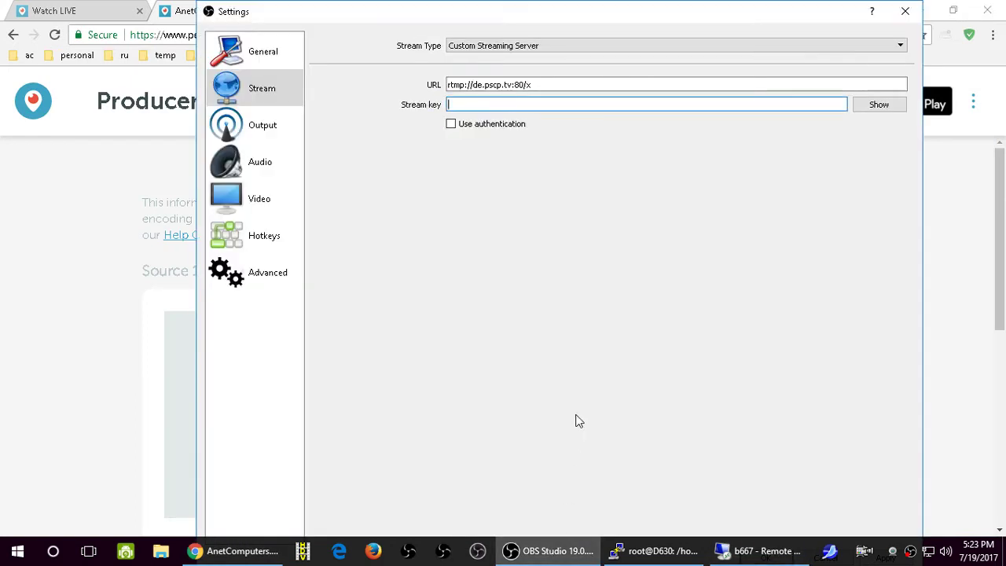
right_click(525, 106)
left_click(578, 186)
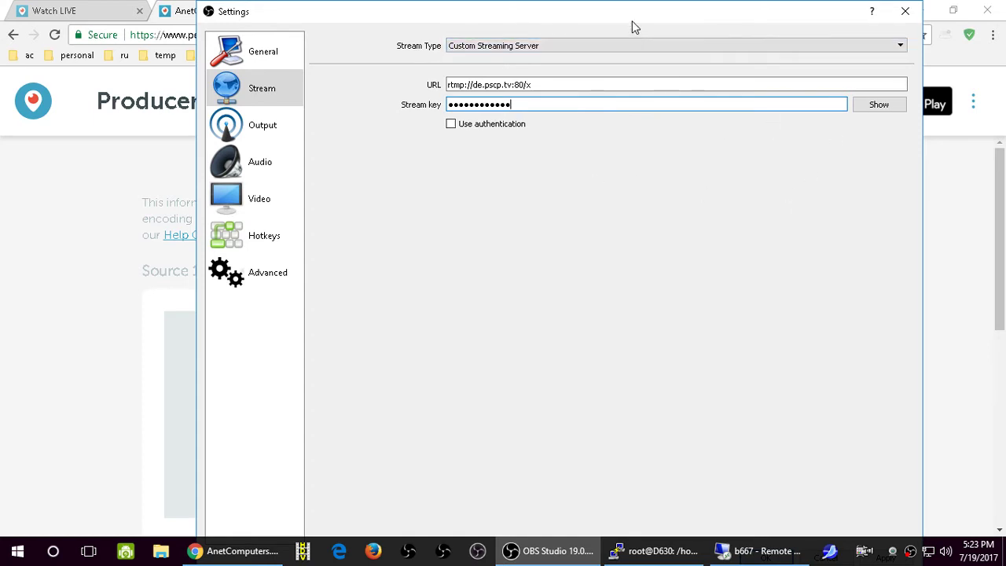
left_click_drag(631, 19, 627, 19)
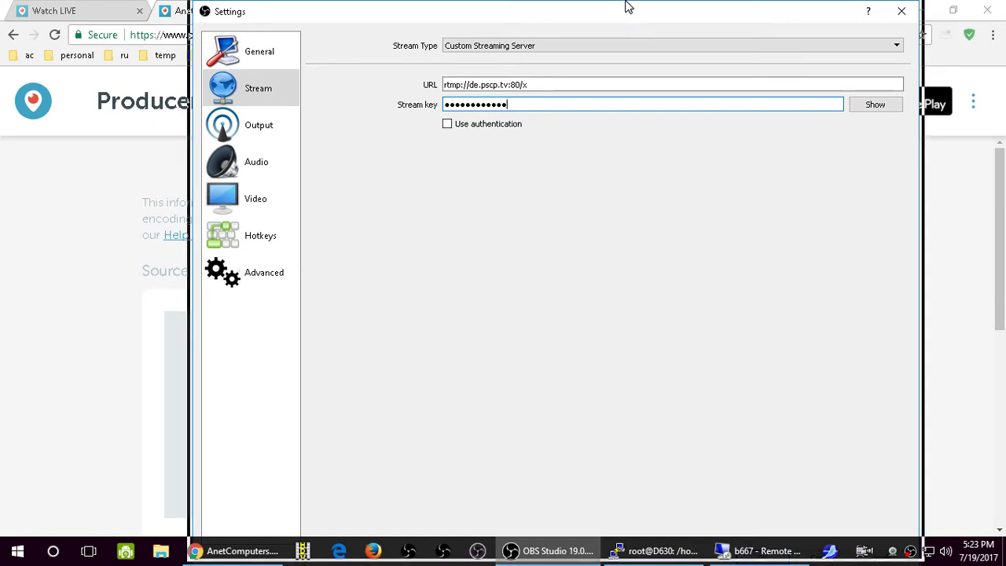
- Save the new stream settings and transition the Camera & Web Browser scene live
left_click(902, 12)
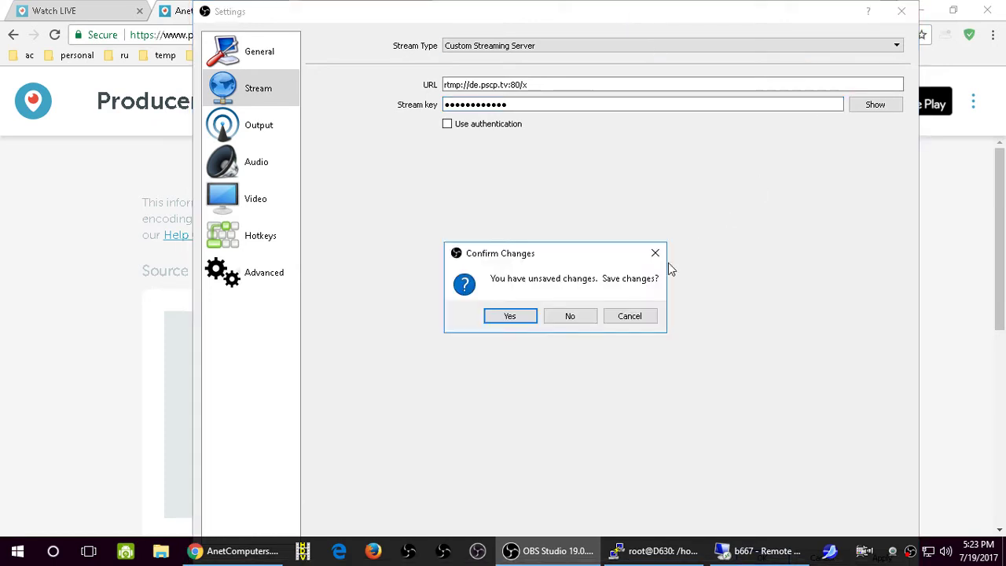
left_click(533, 318)
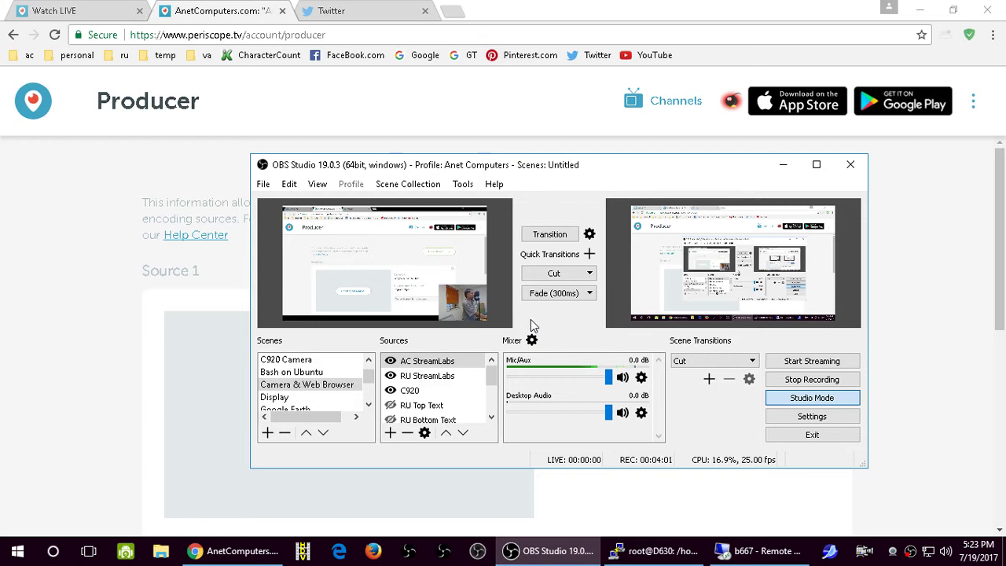
left_click(300, 399)
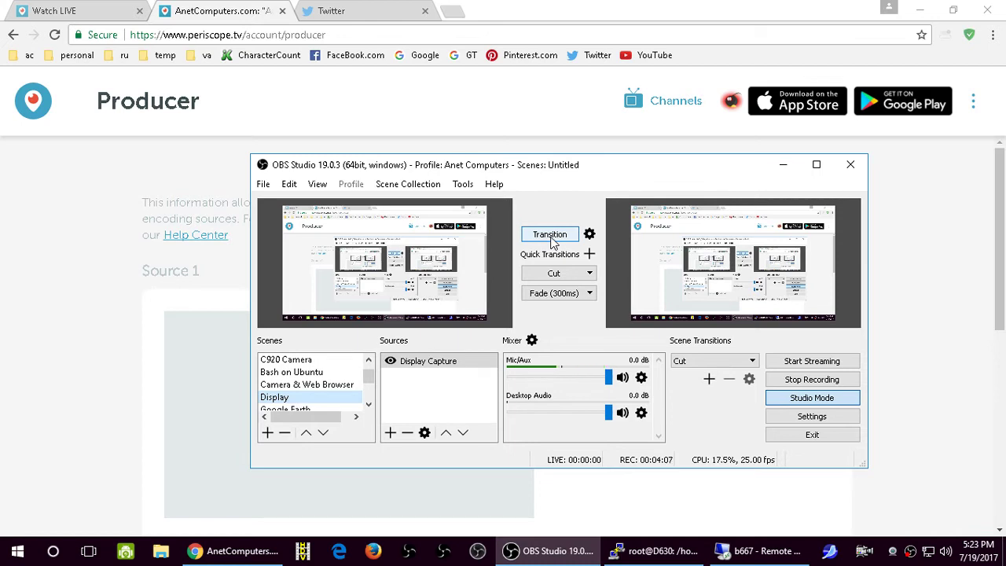
left_click(308, 384)
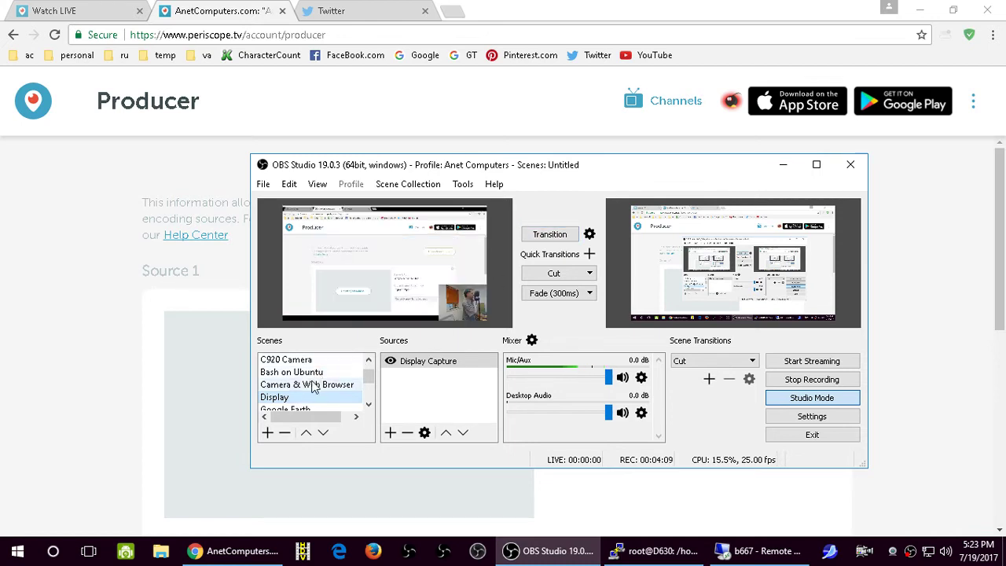
left_click(543, 234)
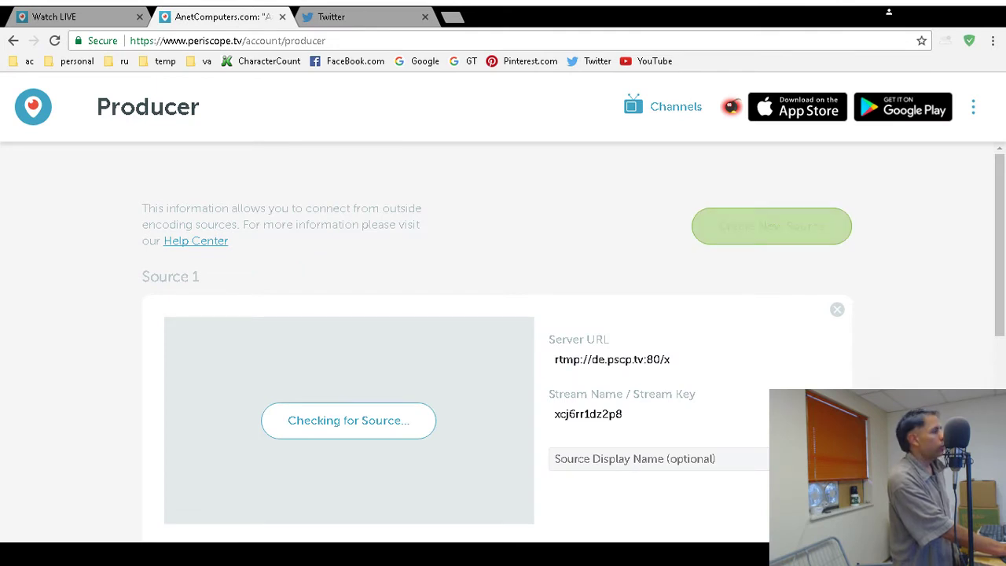
- Scroll the Producer page to review Source 1's server URL and stream key, then bring OBS forward
scroll(503, 338, "down", 1)
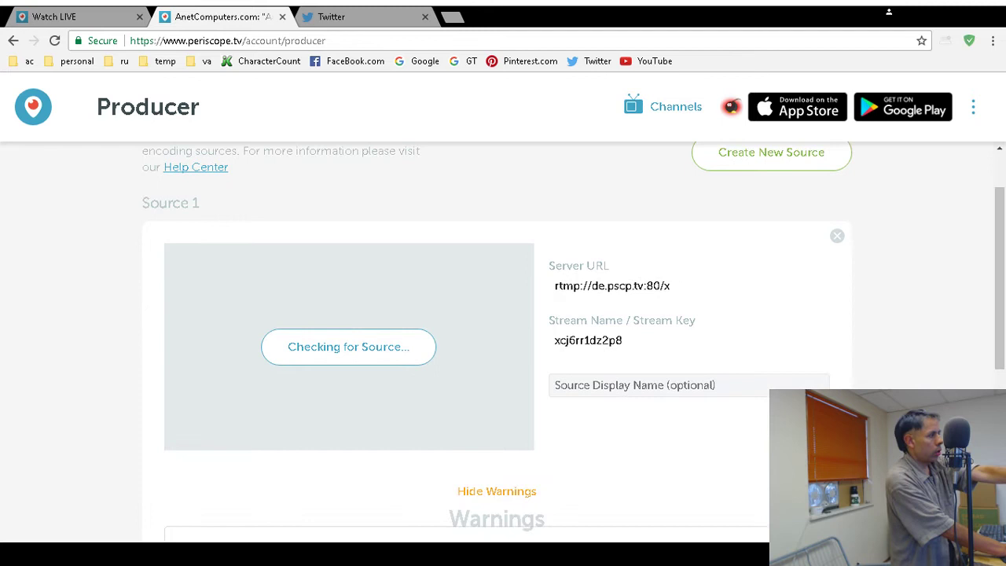
scroll(503, 338, "down", 1)
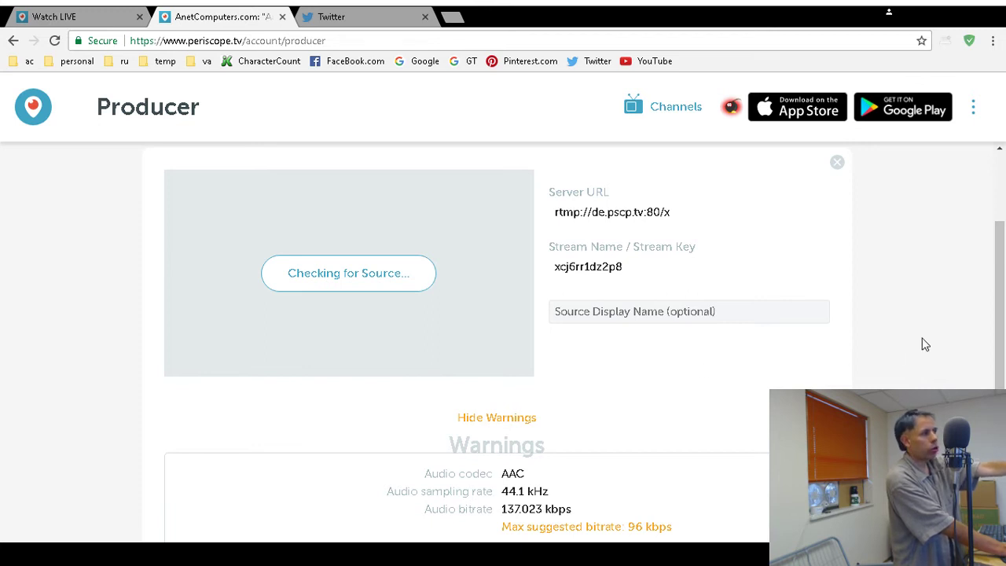
left_click_drag(996, 309, 1000, 301)
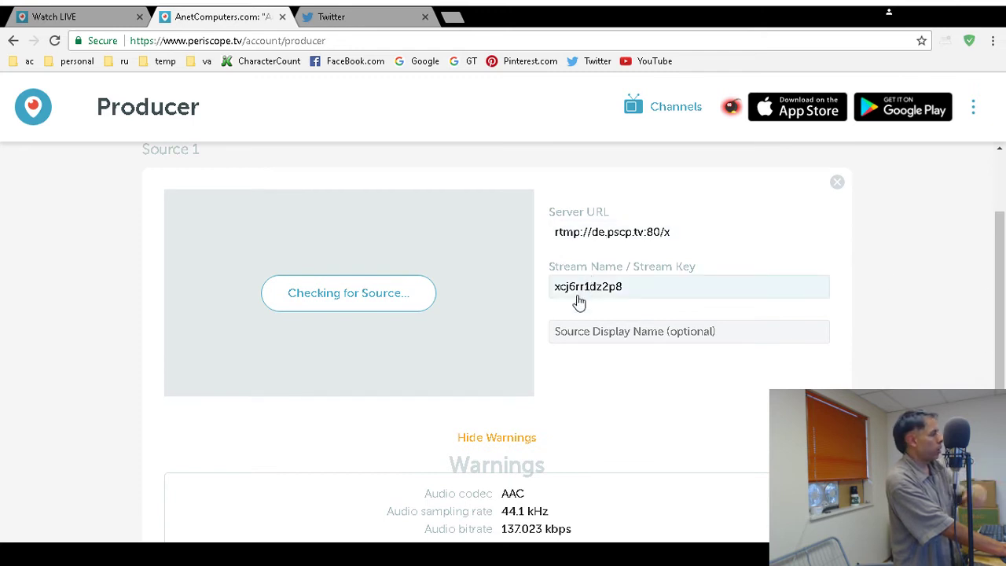
left_click_drag(1001, 358, 832, 377)
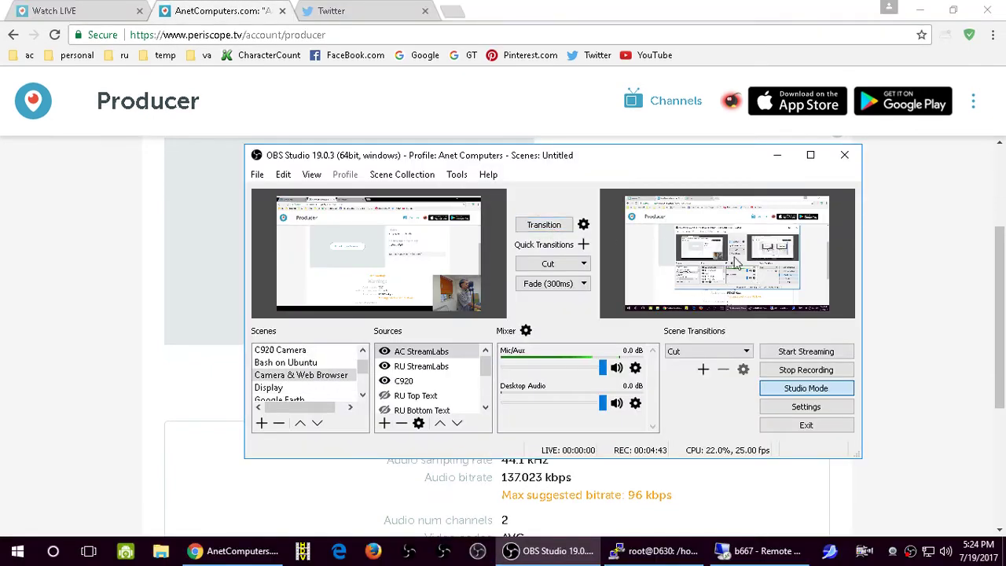
- Start streaming from OBS to Periscope and return to the Producer page
left_click(806, 354)
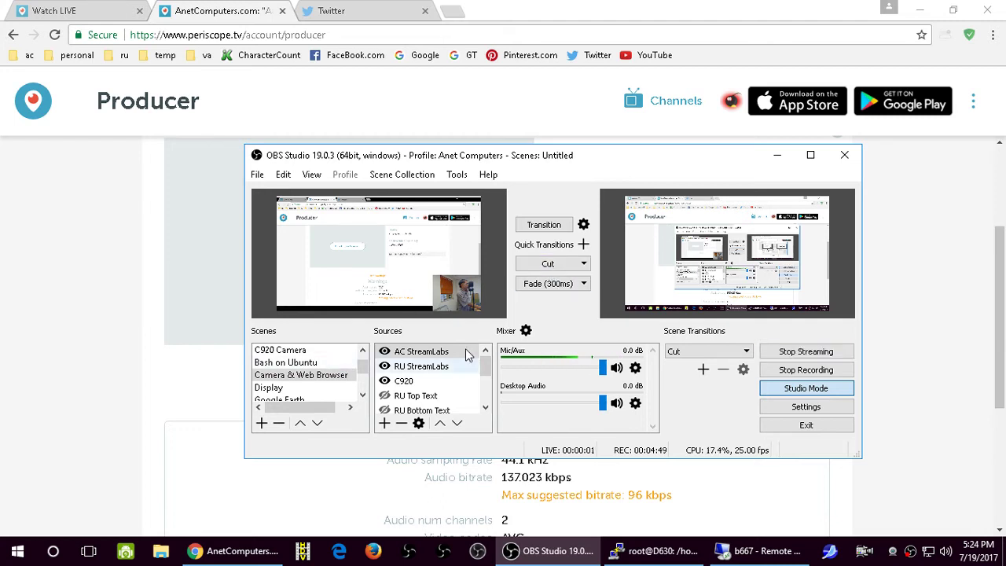
left_click(544, 225)
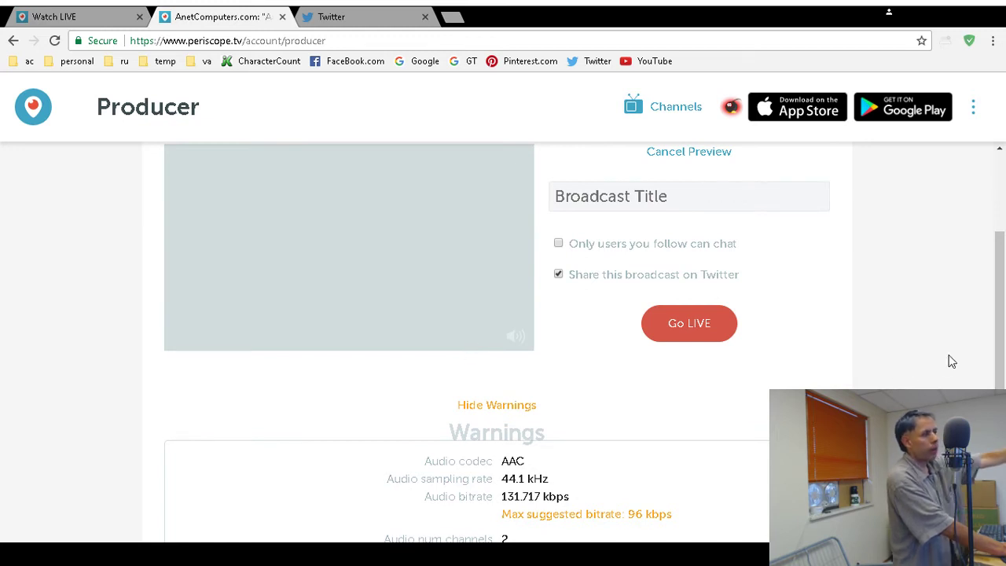
- Review the Producer page's stream warnings, then collapse them with Hide Warnings
left_click_drag(1001, 329, 1001, 281)
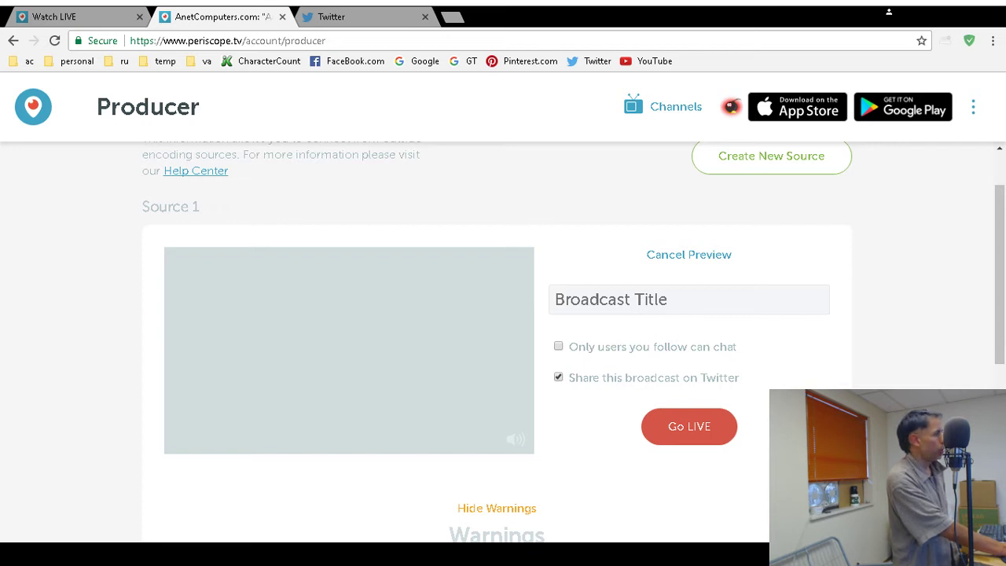
scroll(503, 314, "down", 1)
scroll(503, 314, "up", 1)
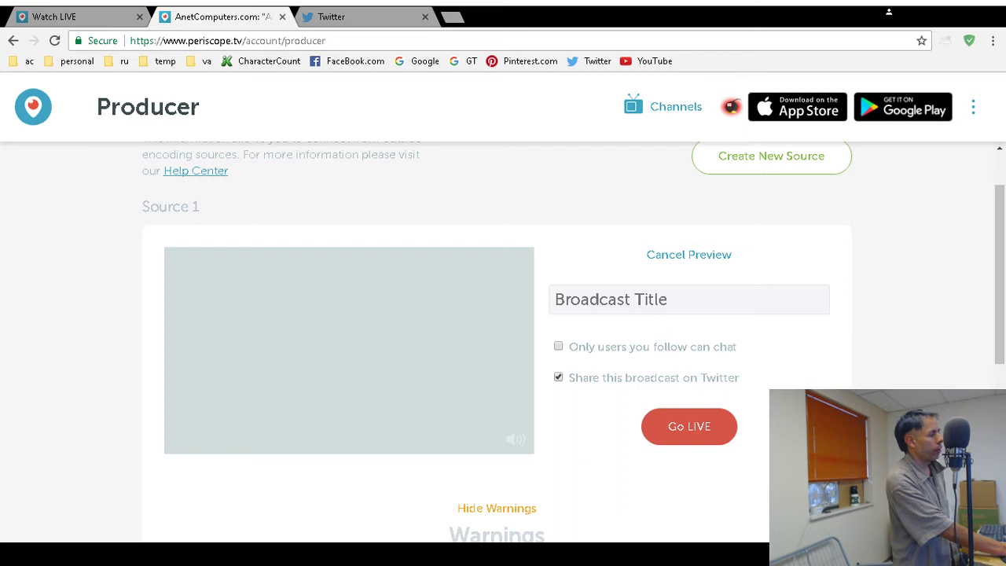
left_click(513, 510)
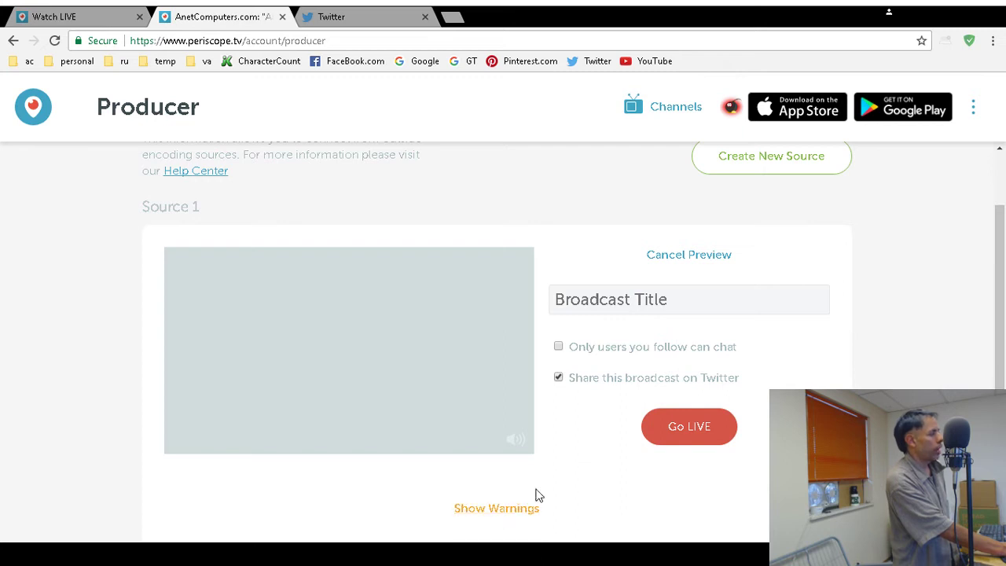
- Start the Source 1 broadcast with Go LIVE
scroll(409, 316, "up", 1)
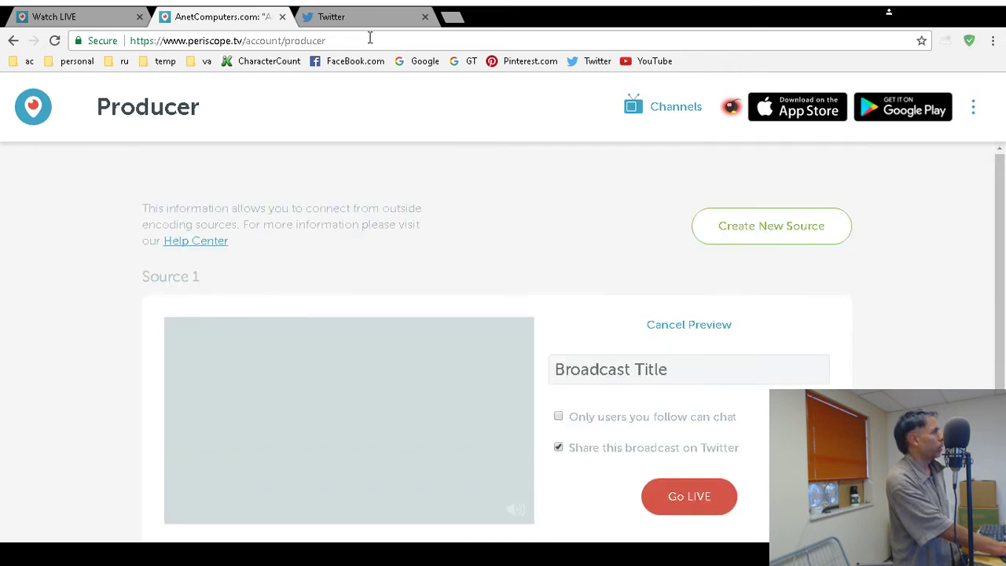
left_click(320, 22)
left_click(252, 22)
scroll(503, 314, "down", 2)
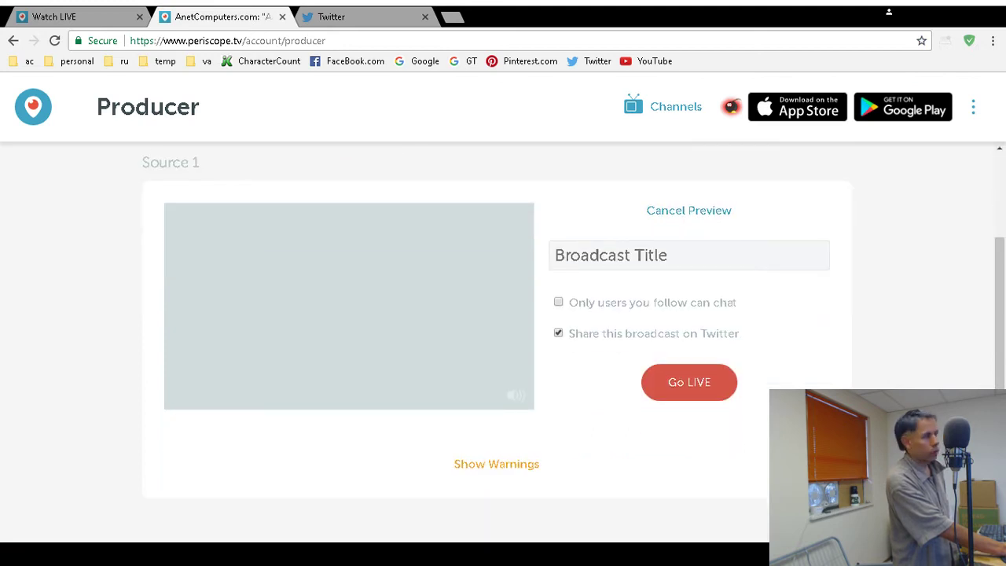
left_click(694, 389)
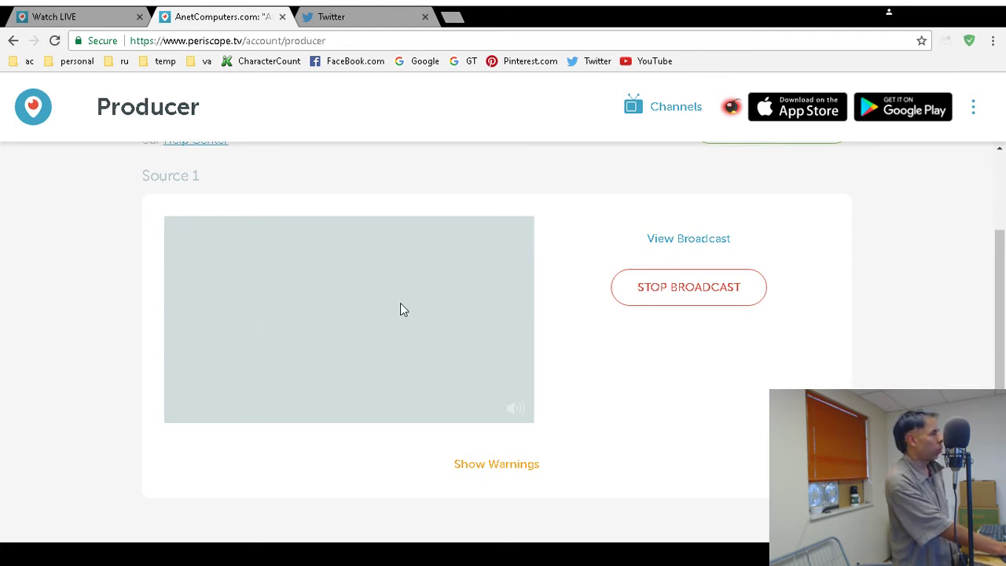
- Scroll back up on the live Producer page
scroll(400, 304, "up", 1)
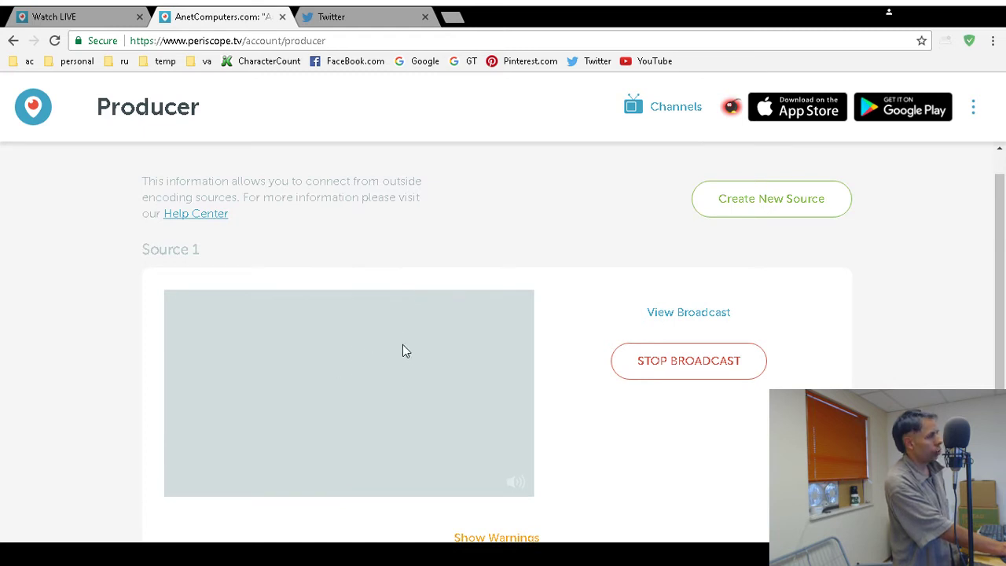
- On Twitter, load the new live-broadcast tweet and play its video muted
left_click(371, 24)
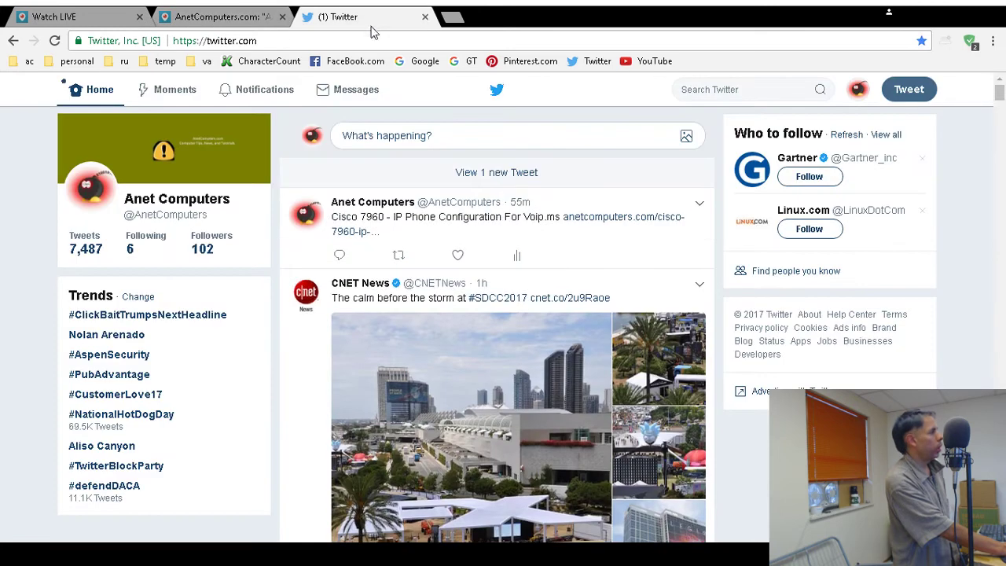
left_click(489, 174)
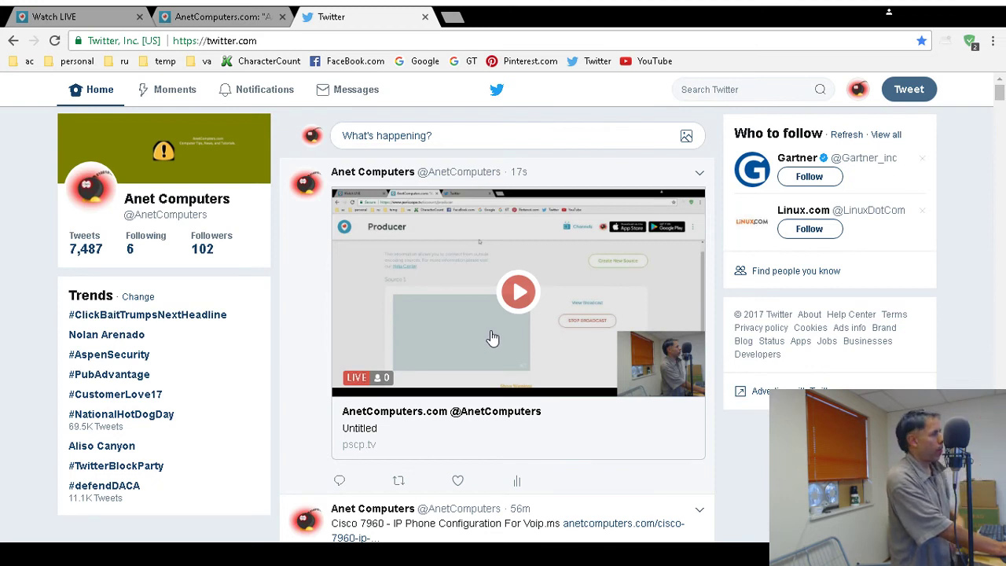
left_click(515, 305)
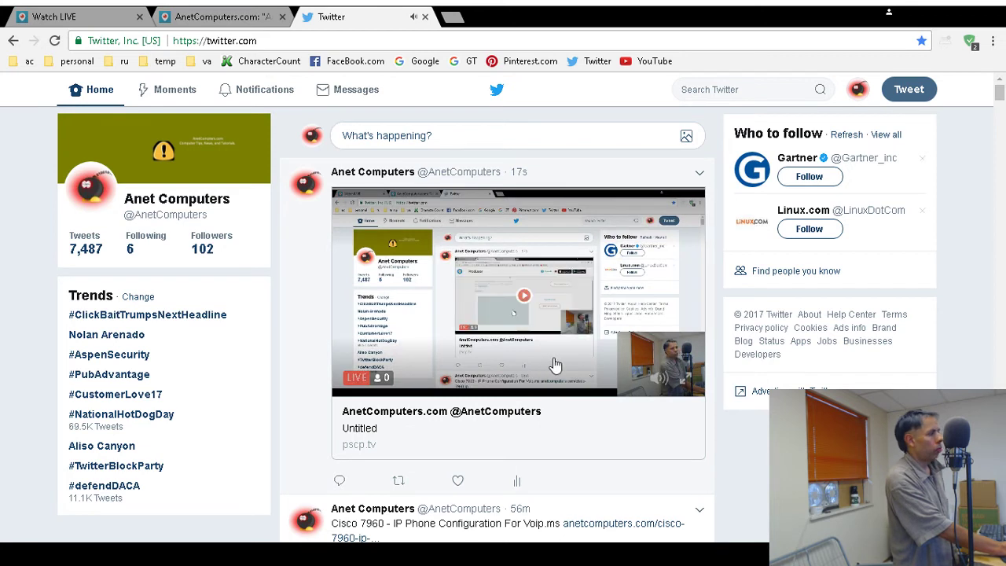
left_click(659, 381)
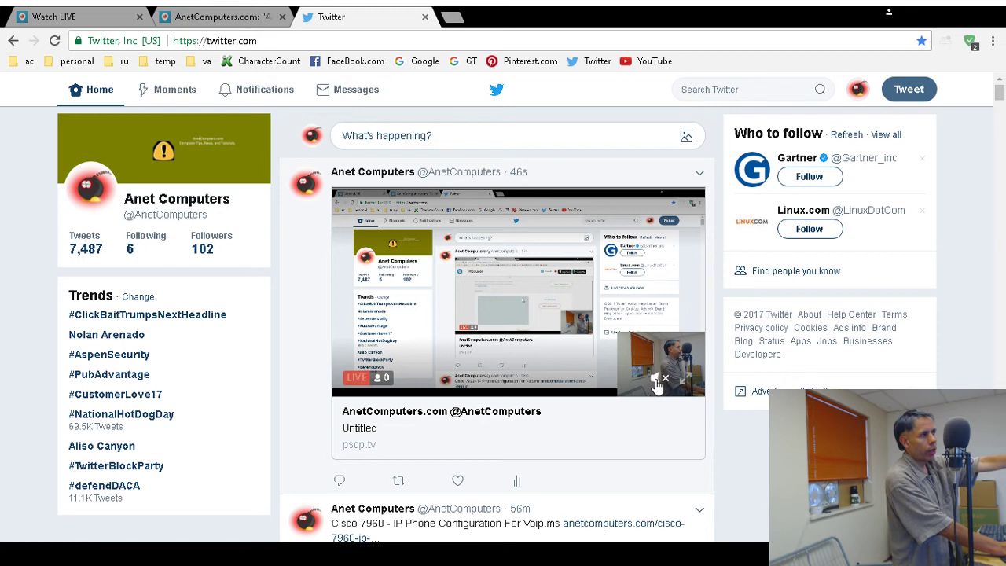
- Reload the Periscope Producer page, review its live preview and warnings, then go to Watch LIVE
key("ctrl+Page_Up")
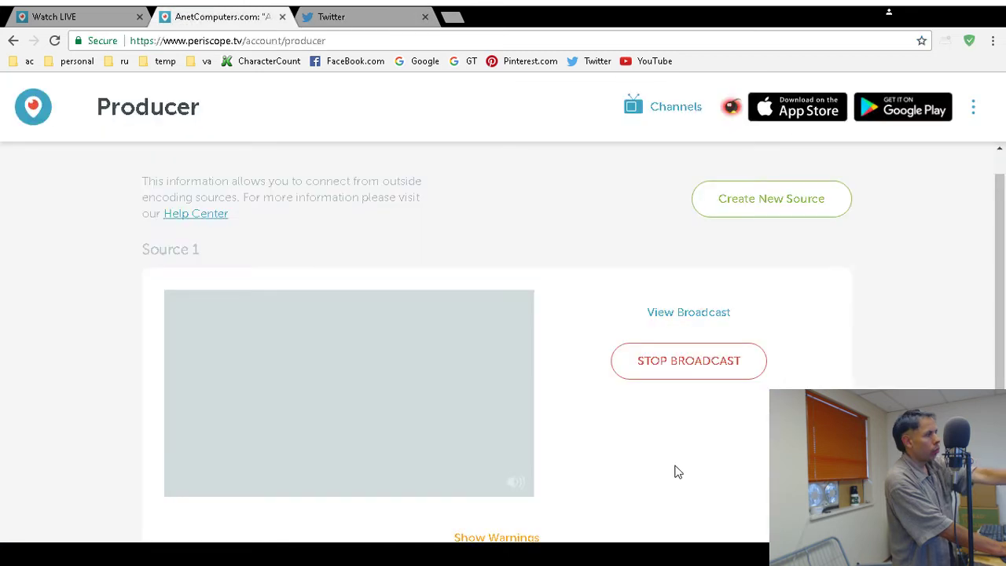
scroll(681, 454, "down", 1)
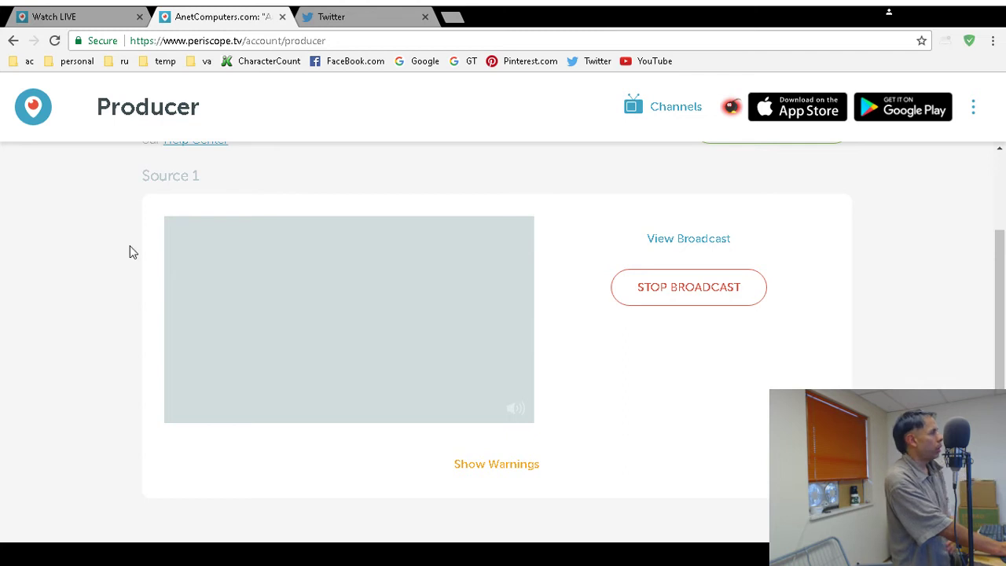
key("F5")
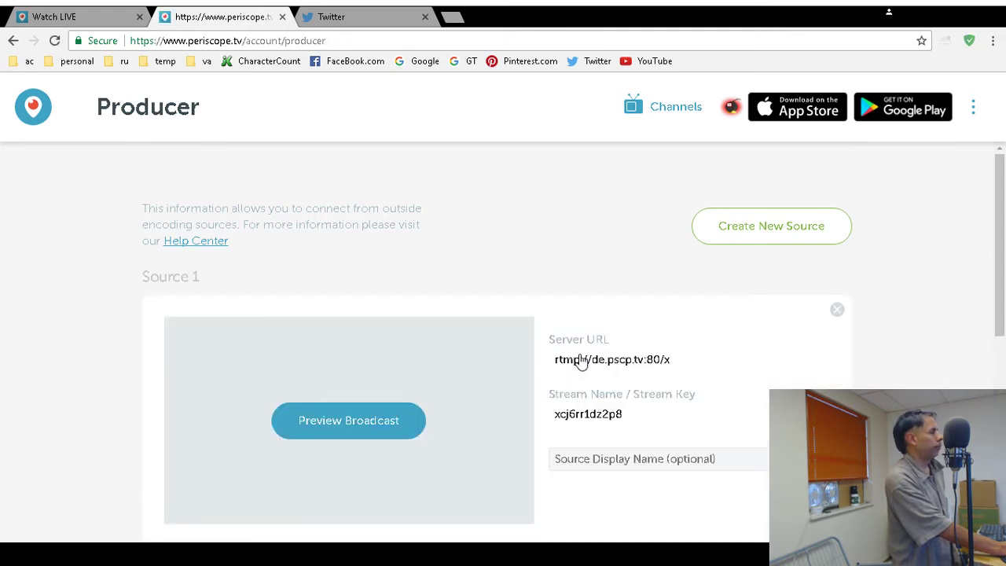
scroll(470, 360, "down", 2)
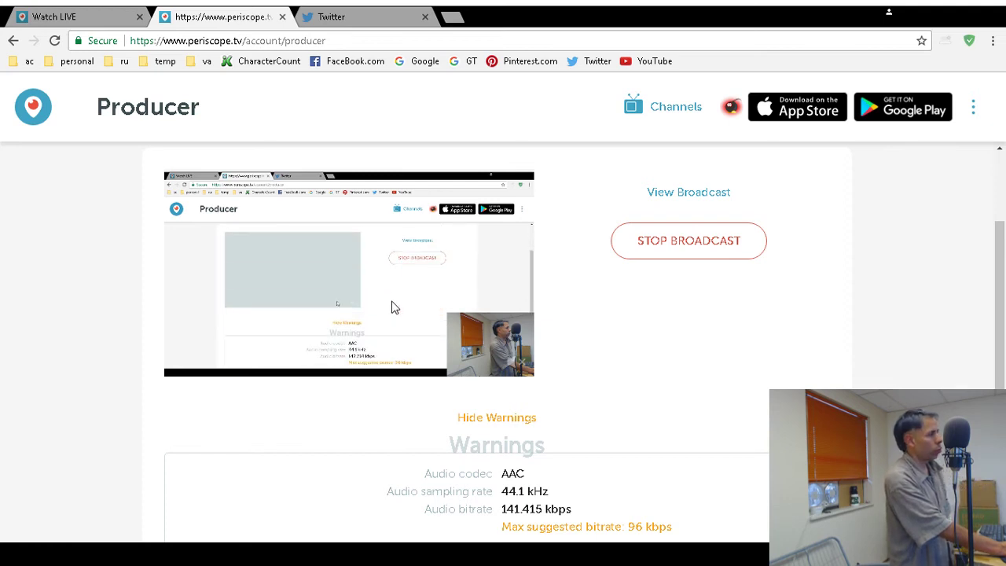
left_click(78, 17)
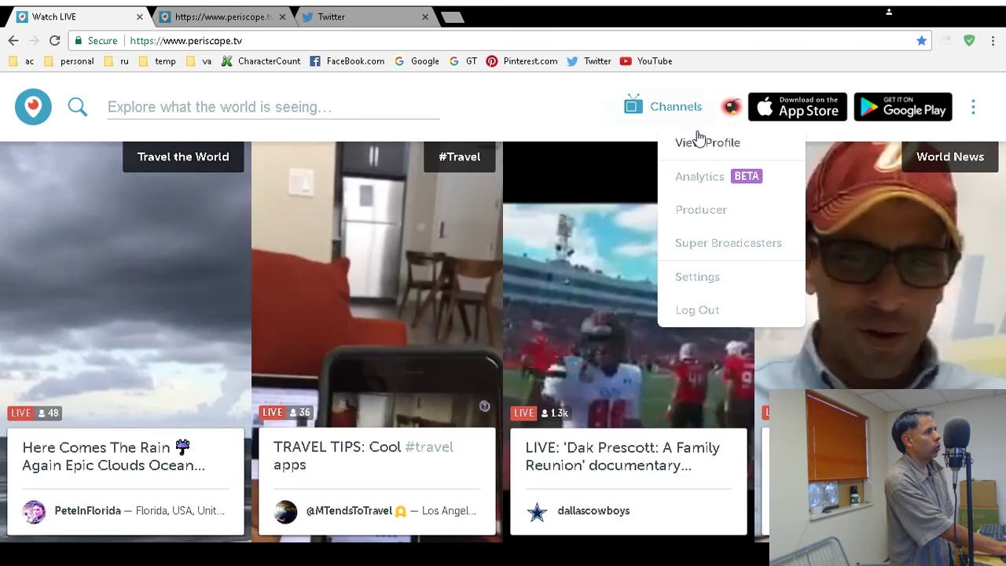
- Open the channel's own live broadcast from its profile, unmute it, and return to Producer
left_click(699, 143)
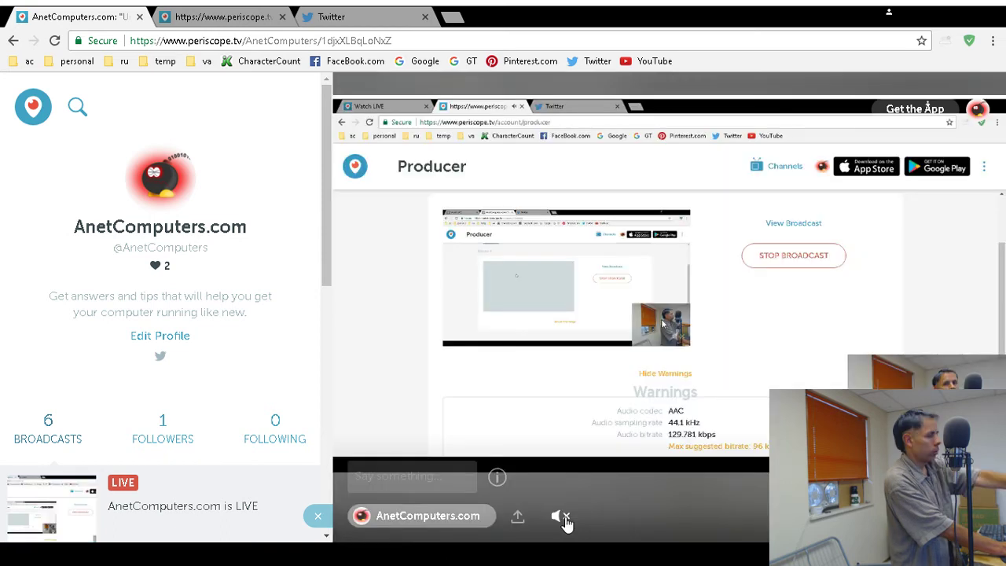
left_click(562, 516)
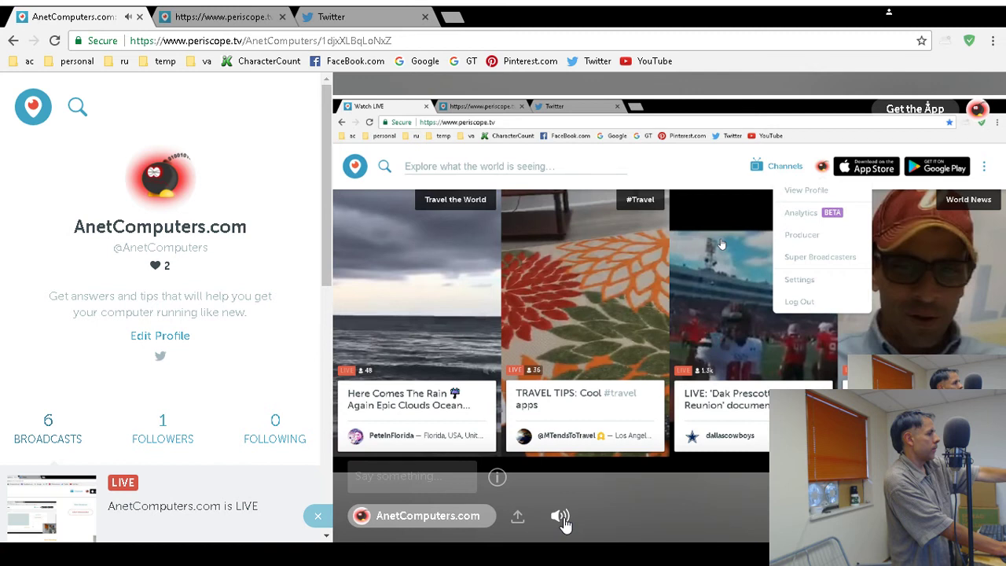
key("ctrl+Tab")
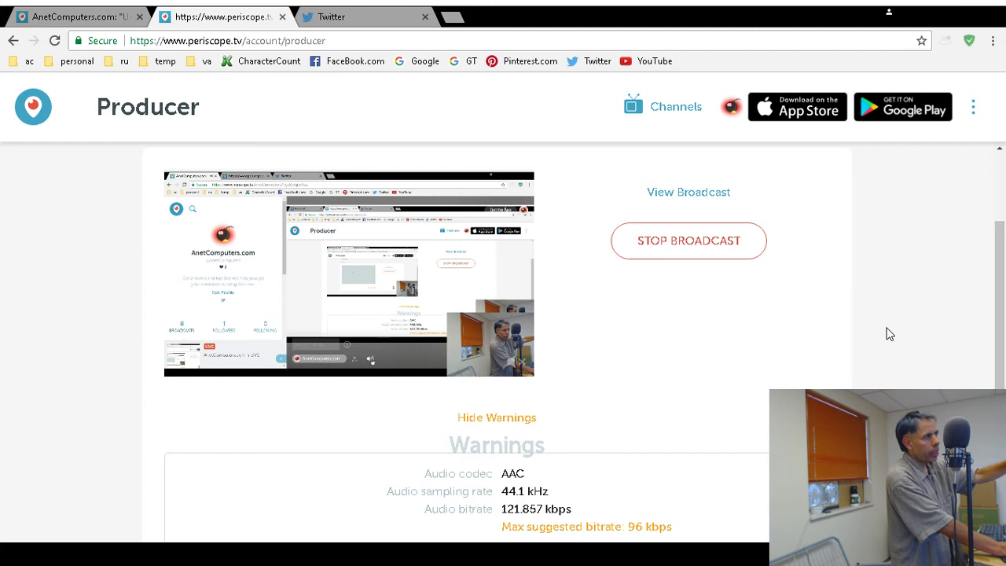
- Stop the live broadcast from the Periscope Producer page
scroll(888, 334, "up", 2)
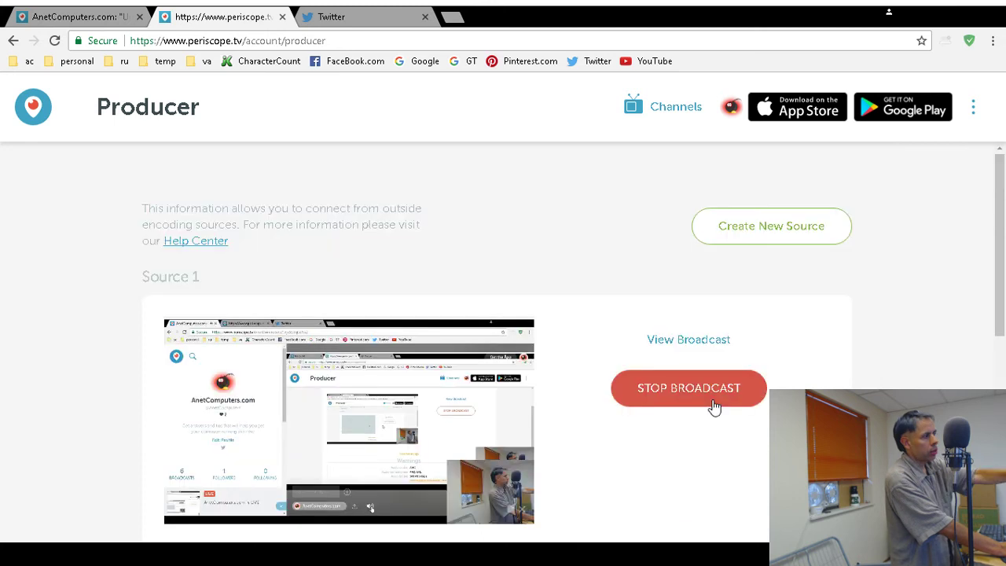
left_click(713, 400)
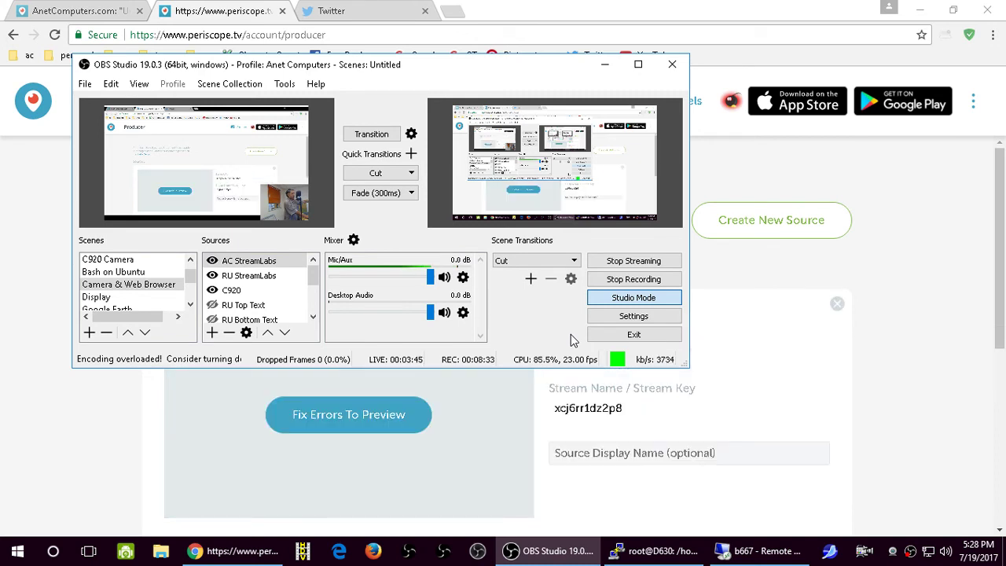
- Copy the Periscope server URL, check the OBS stream settings, and stop streaming in OBS
left_click_drag(512, 79, 493, 39)
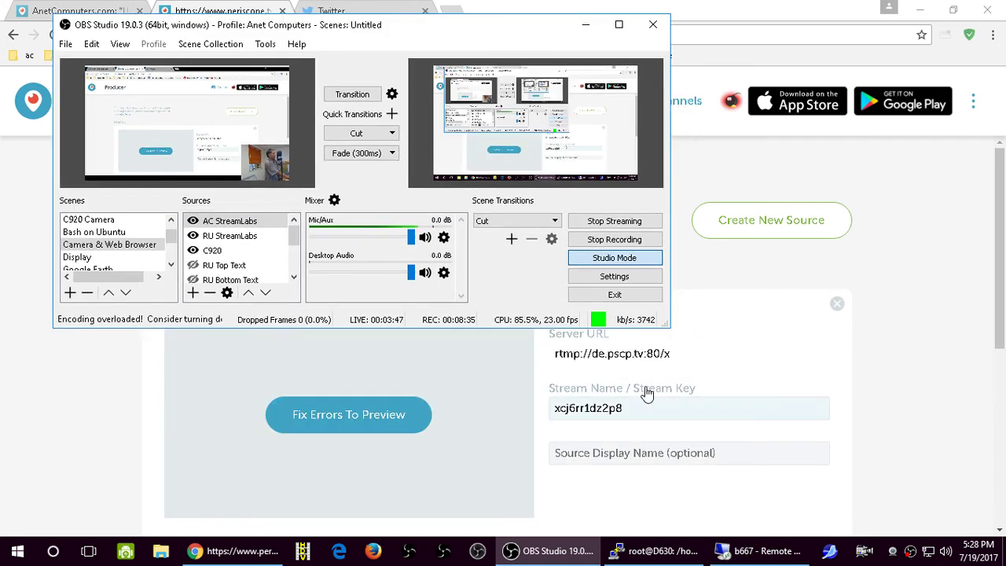
left_click(624, 363)
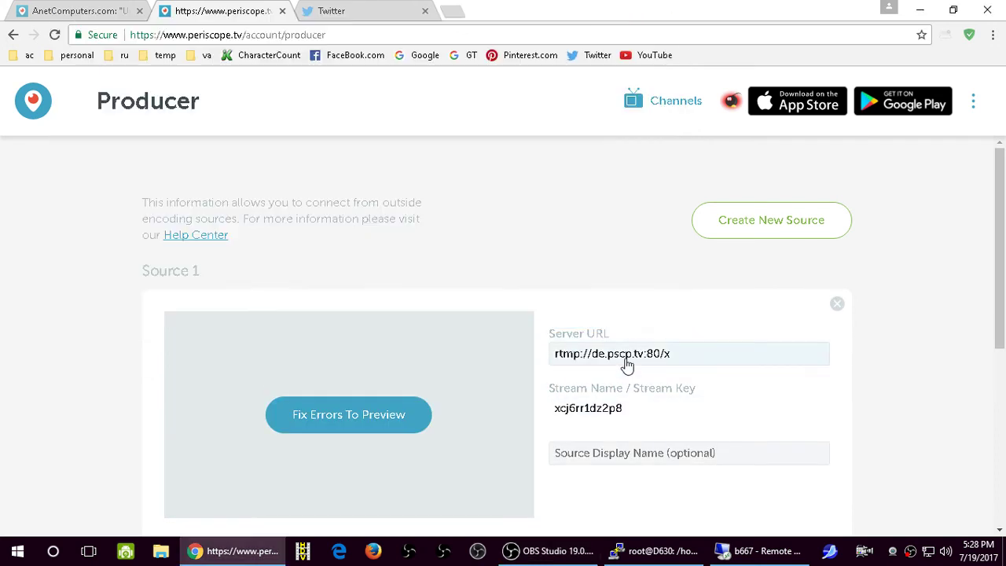
left_click(574, 560)
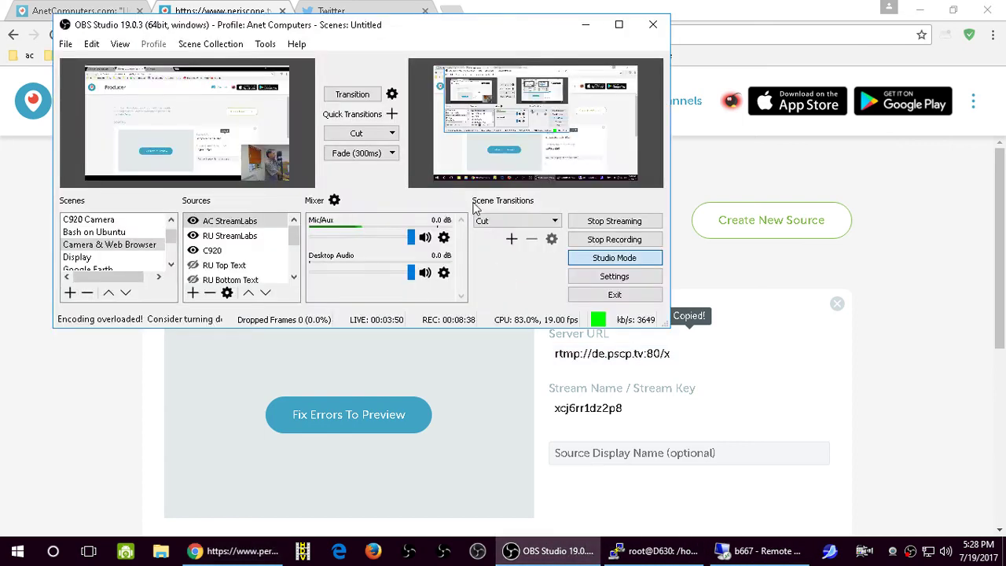
left_click(612, 278)
left_click(91, 94)
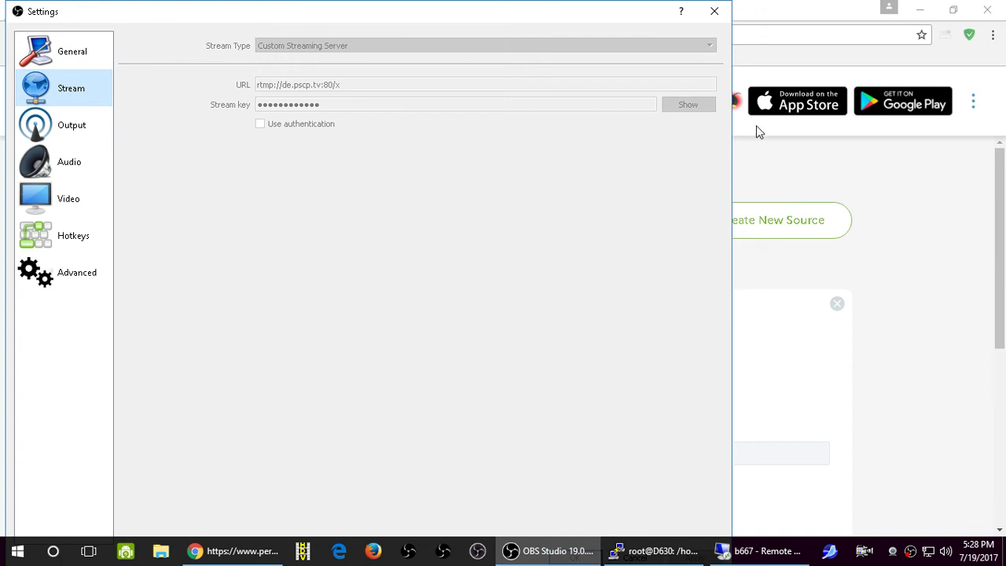
left_click(714, 11)
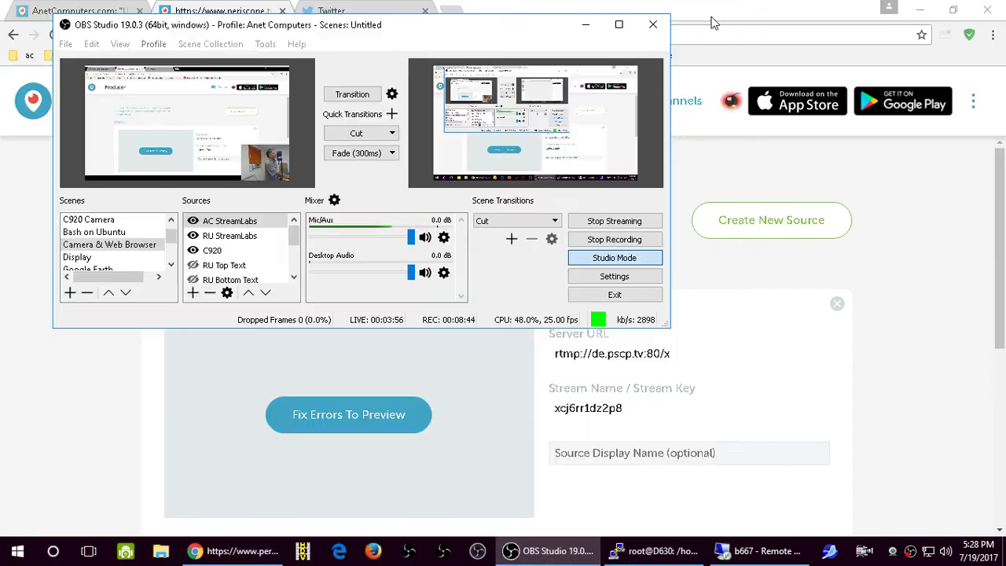
left_click(620, 221)
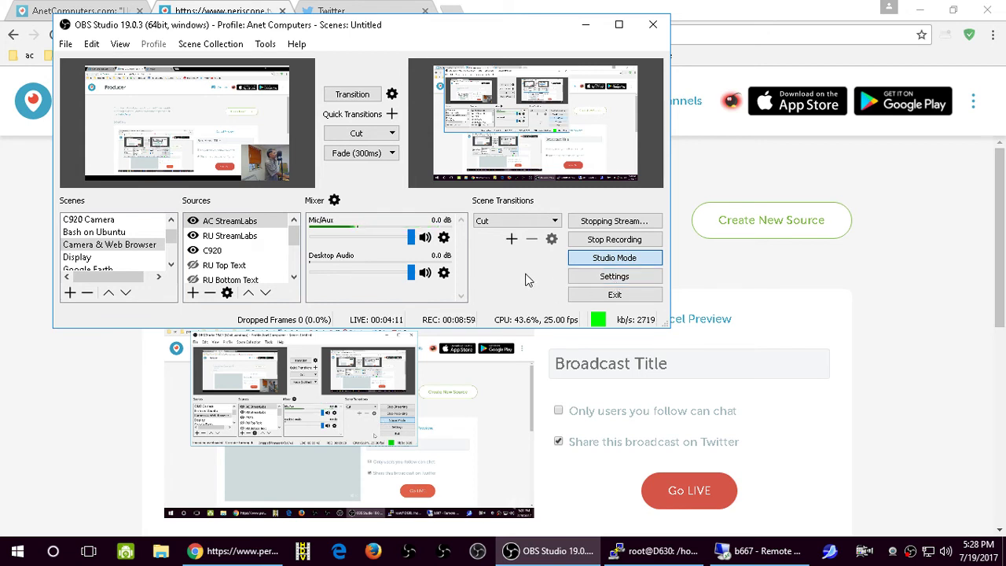
- Switch the OBS stream type to Streaming Services with Twitch as the service
left_click(596, 282)
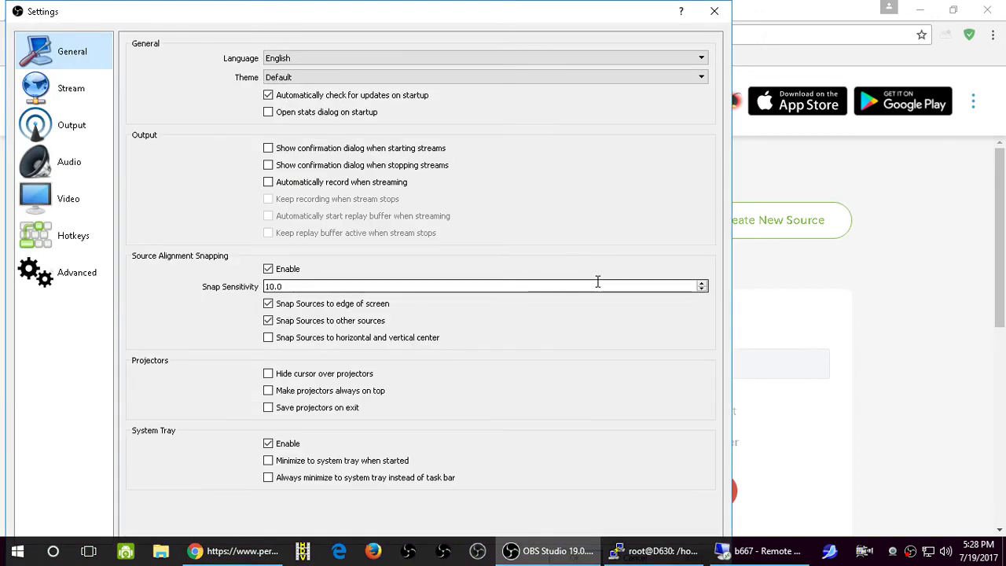
left_click(99, 91)
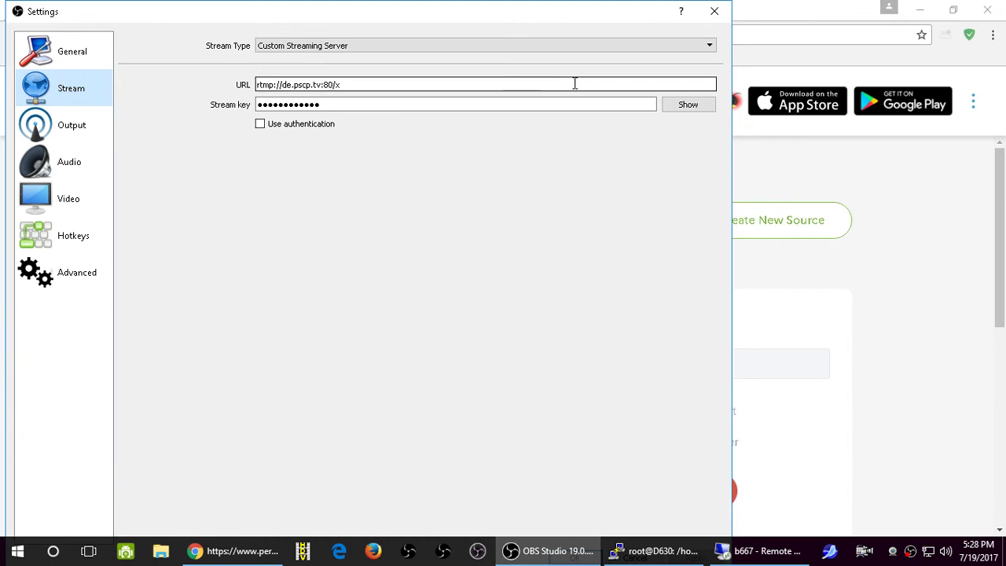
left_click(709, 47)
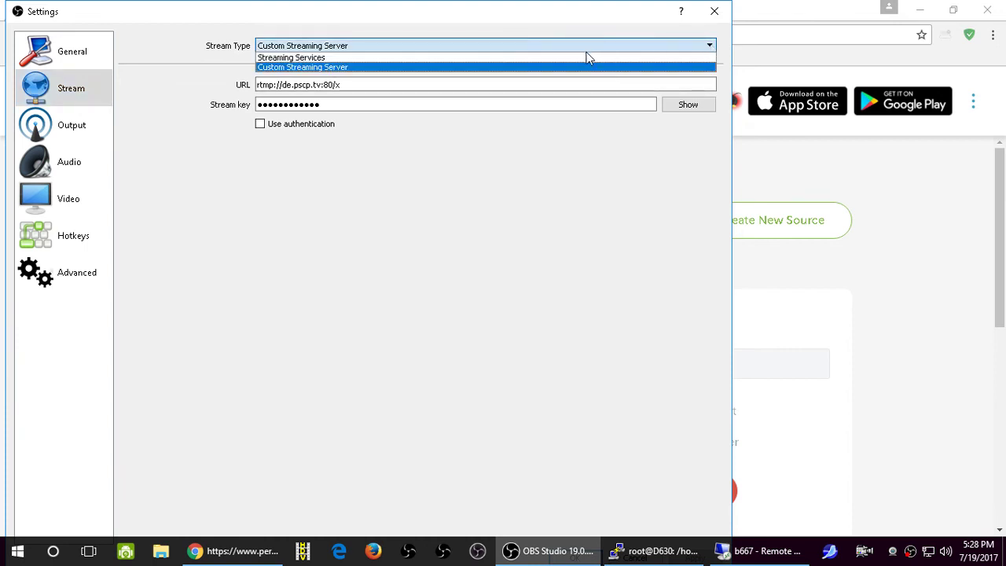
left_click(589, 58)
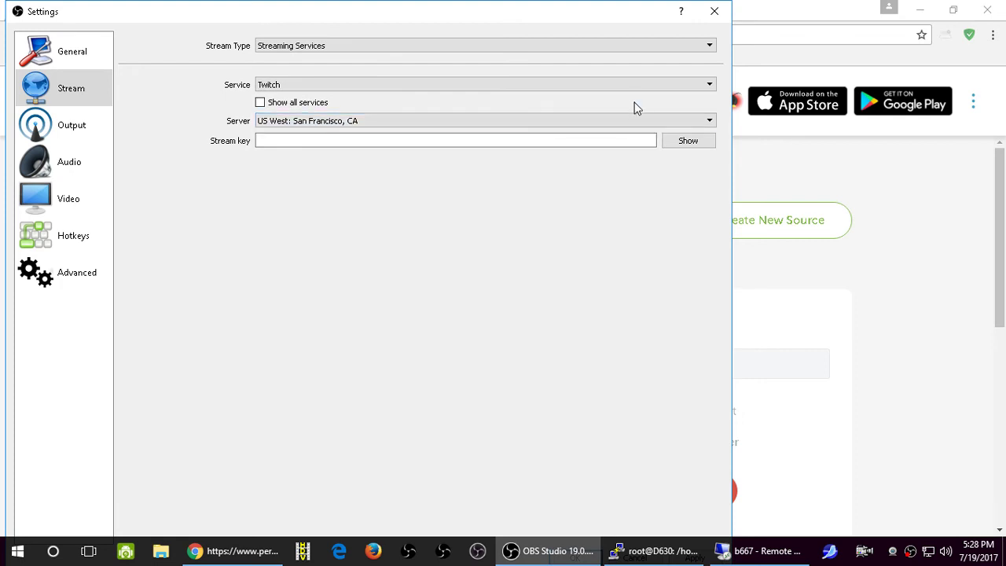
left_click(710, 86)
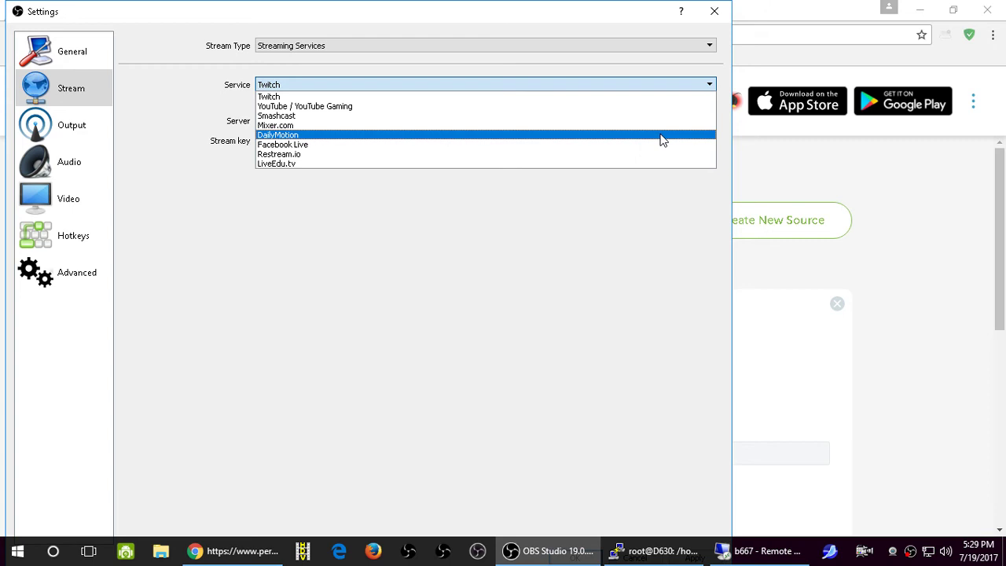
left_click(616, 48)
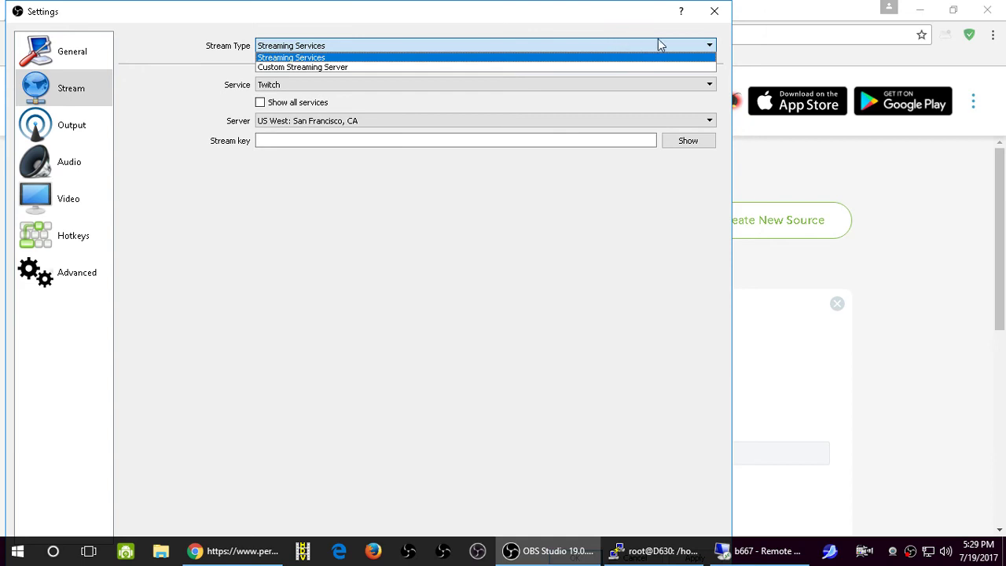
left_click(690, 40)
left_click(692, 42)
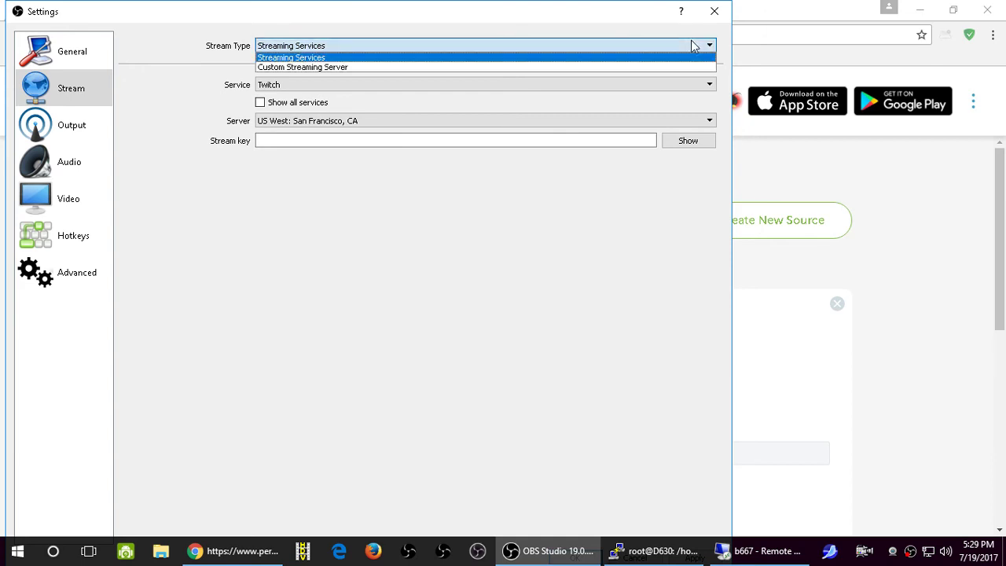
- Choose Custom Streaming Server and paste rtmp://de.pscp.tv:80/x into the URL field
left_click(654, 67)
left_click(427, 84)
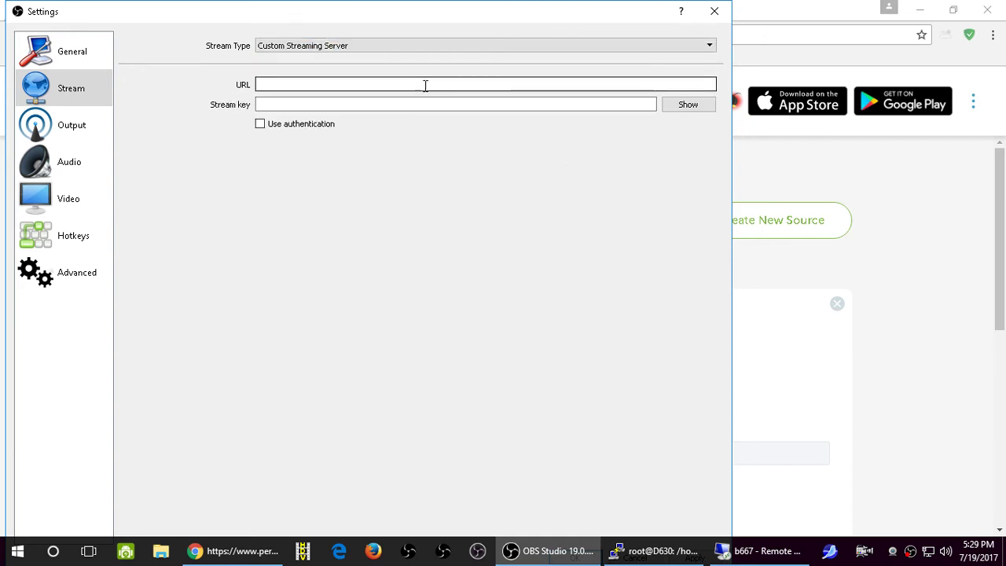
right_click(426, 85)
left_click(462, 166)
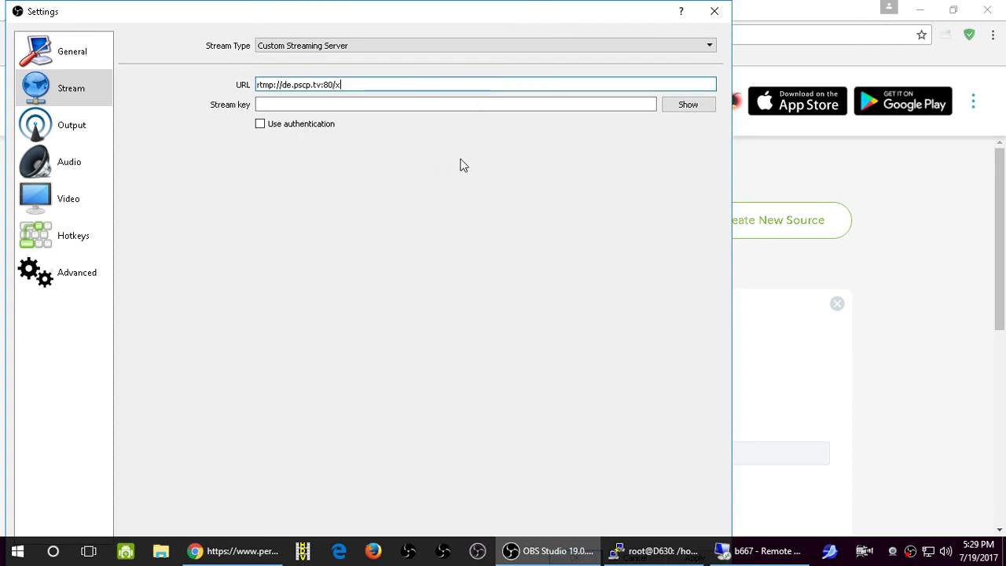
- Copy the stream key from Periscope Producer and paste it into the OBS Stream key field
left_click(945, 250)
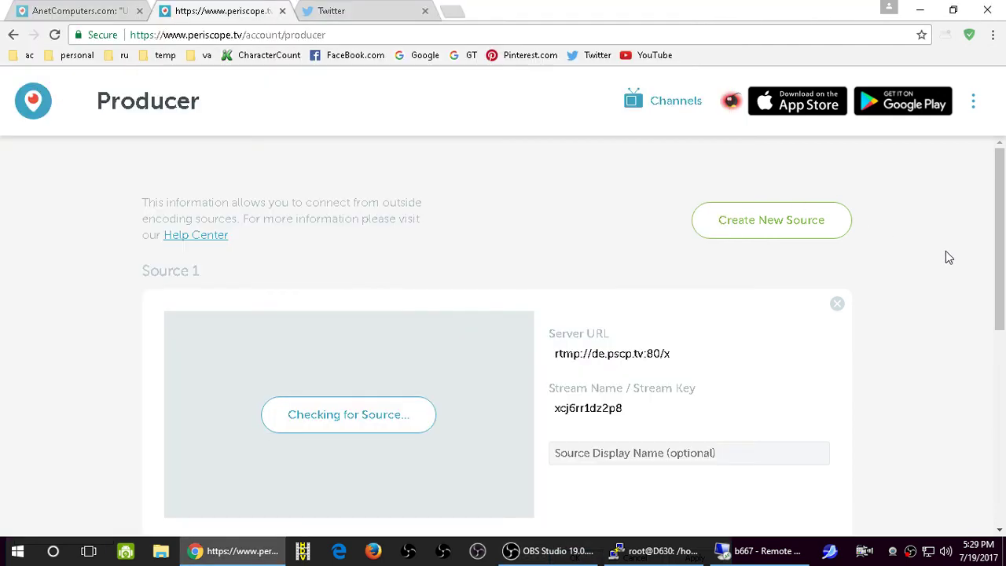
left_click(603, 413)
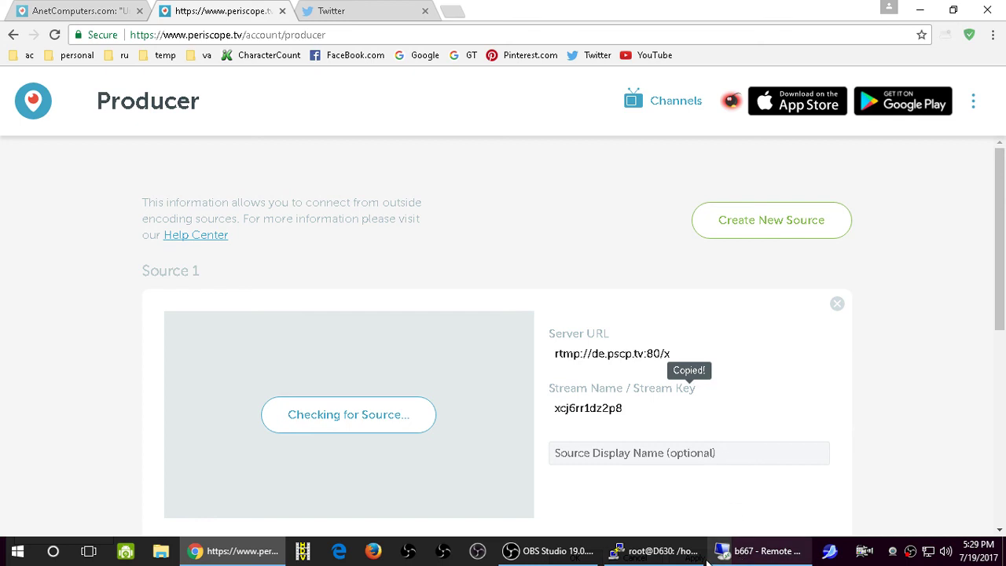
left_click(550, 550)
left_click(256, 105)
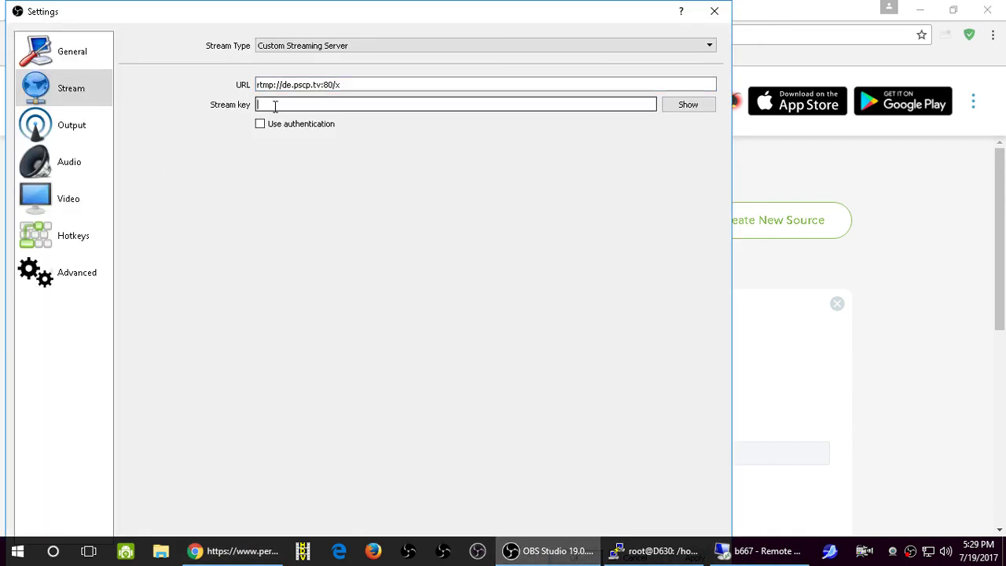
right_click(274, 108)
left_click(321, 189)
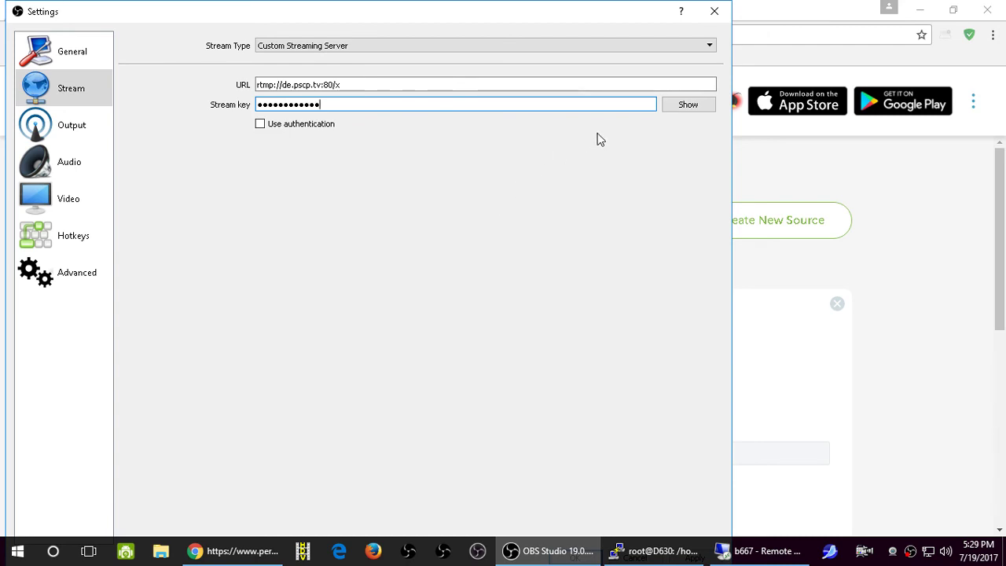
left_click(678, 106)
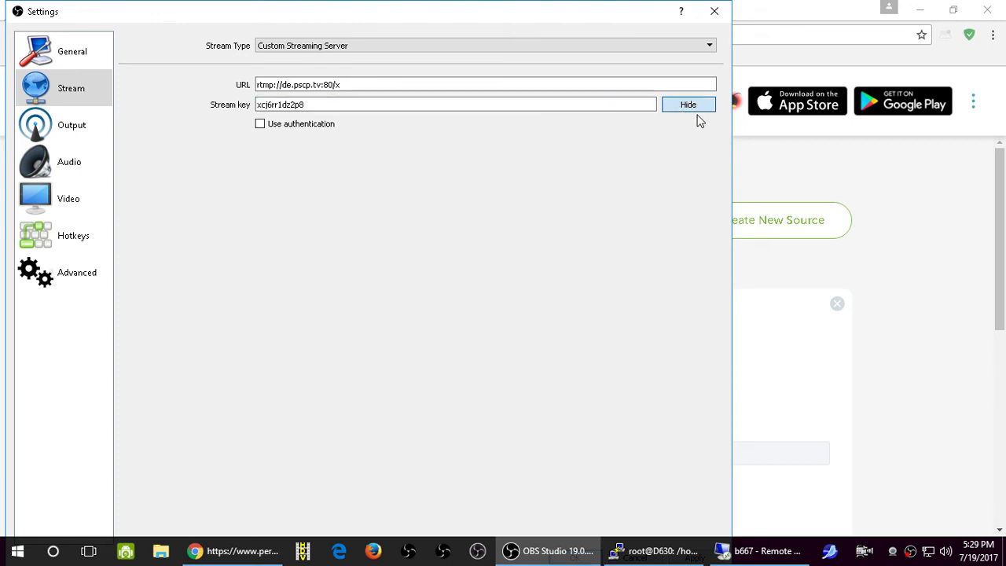
left_click(696, 110)
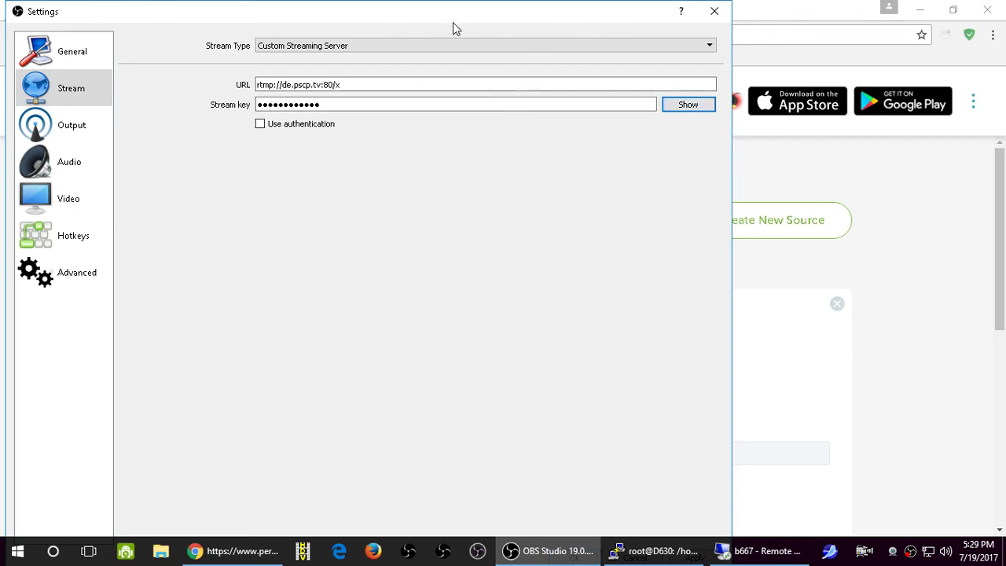
left_click_drag(452, 21, 601, 8)
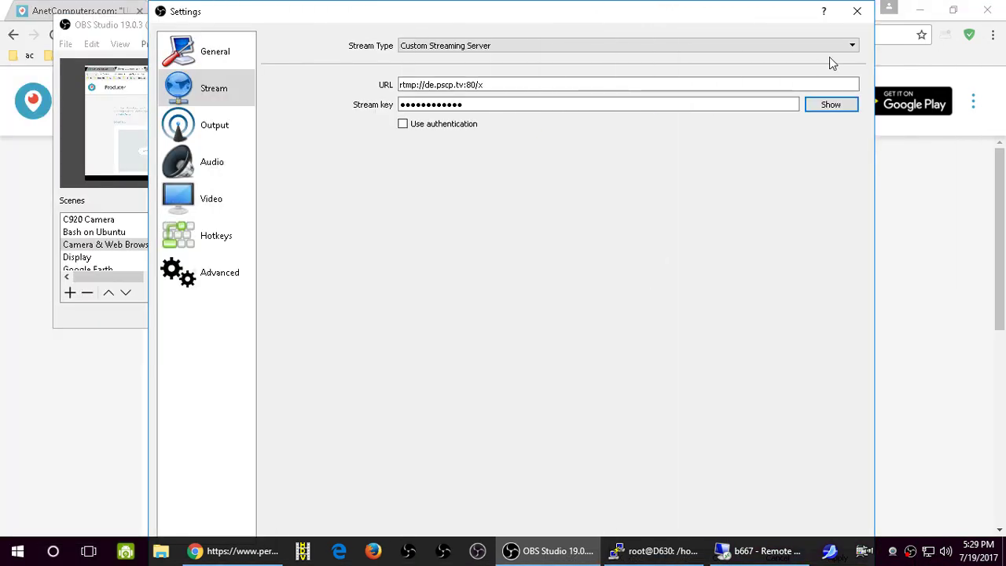
- Save the custom server settings, close Settings, and return to the Producer page
left_click(848, 24)
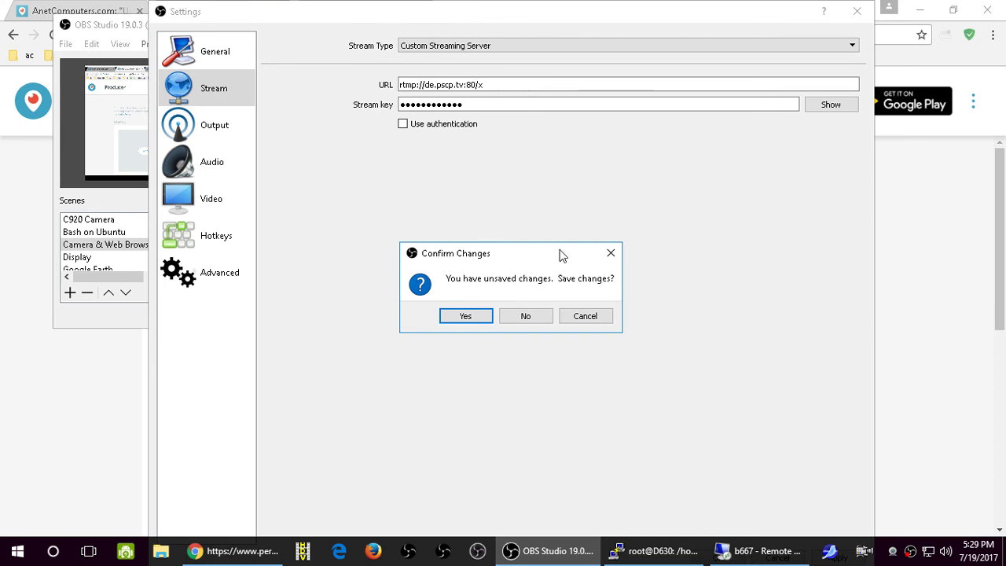
left_click(465, 315)
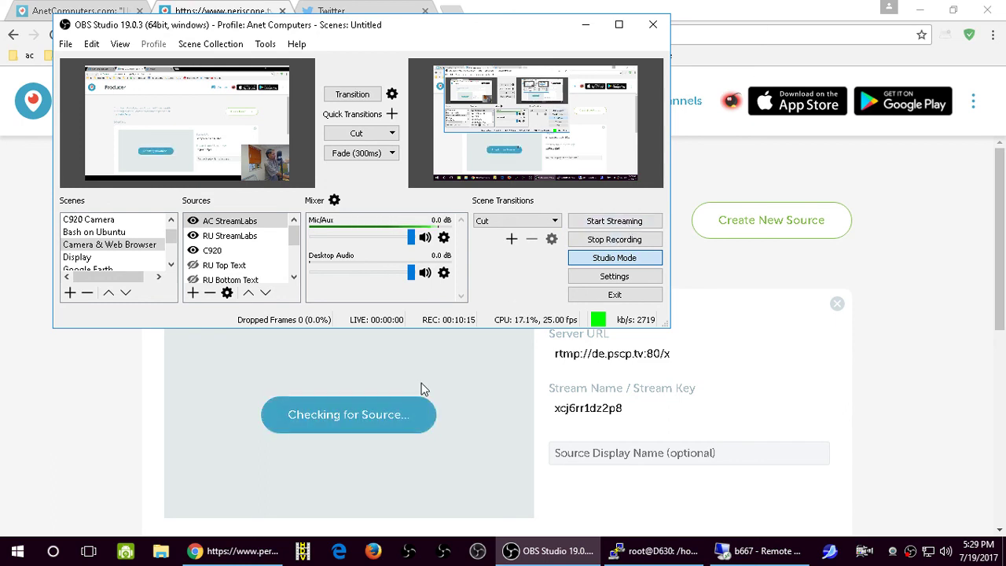
left_click(440, 375)
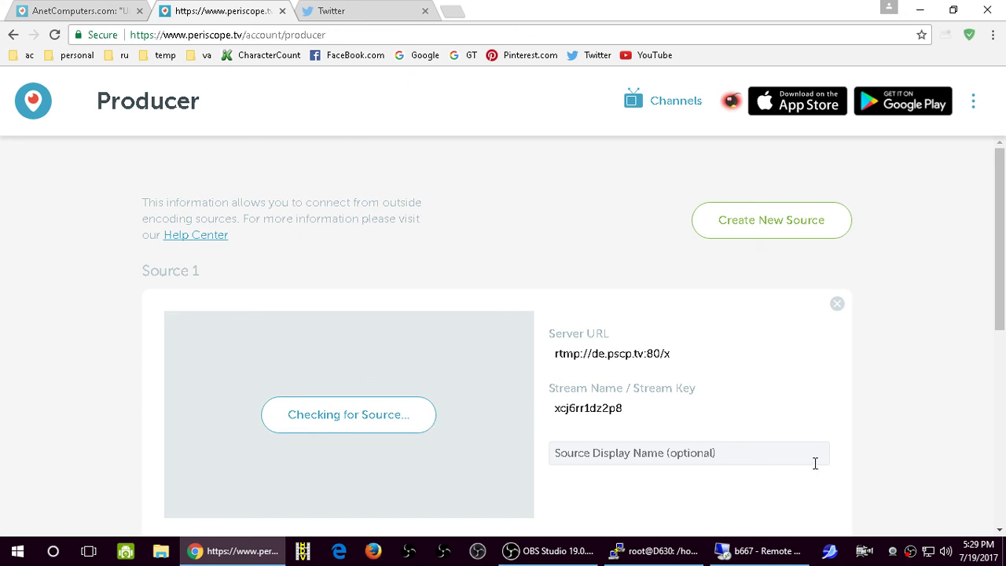
- Scroll through the Warnings section on the Producer page
scroll(854, 464, "down", 3)
scroll(689, 404, "up", 3)
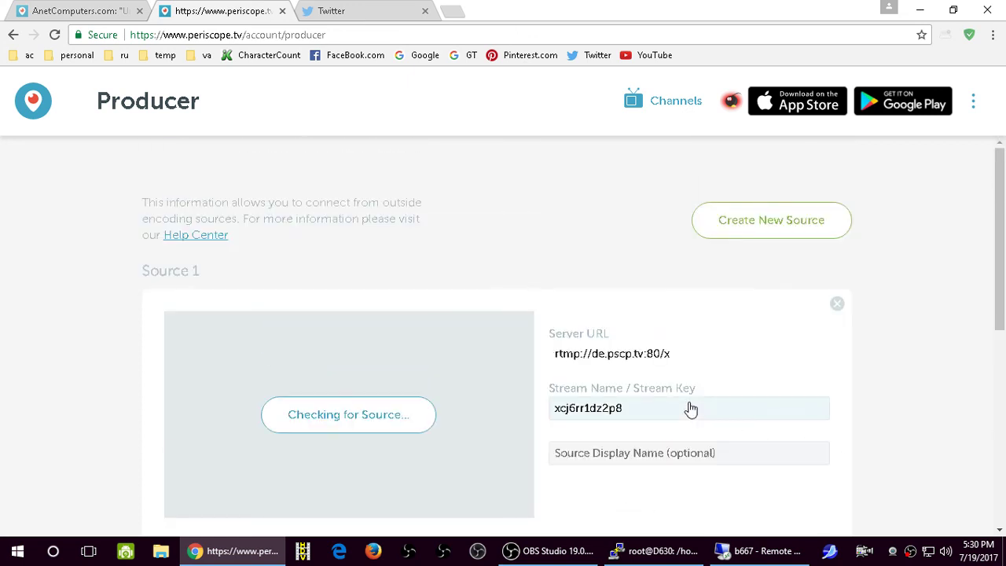
scroll(689, 407, "down", 2)
scroll(868, 400, "down", 4)
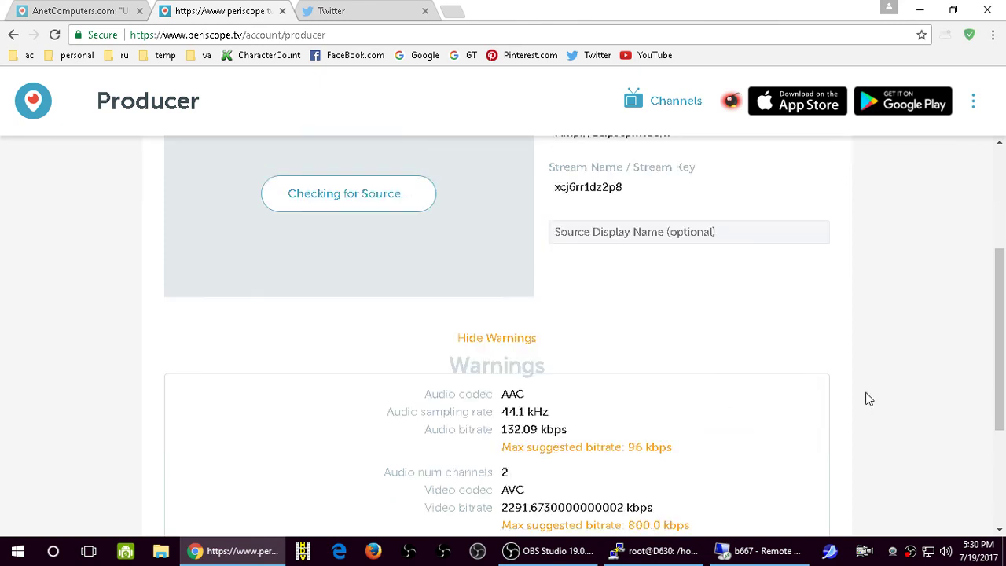
scroll(868, 396, "up", 1)
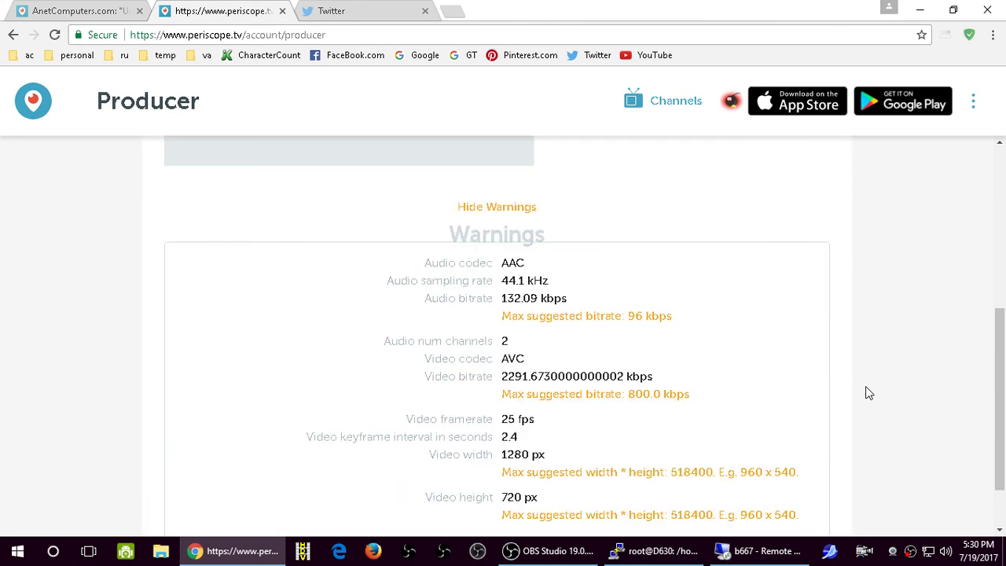
- View the channel's profile from the avatar menu and close the duplicate Periscope tab
left_click(732, 103)
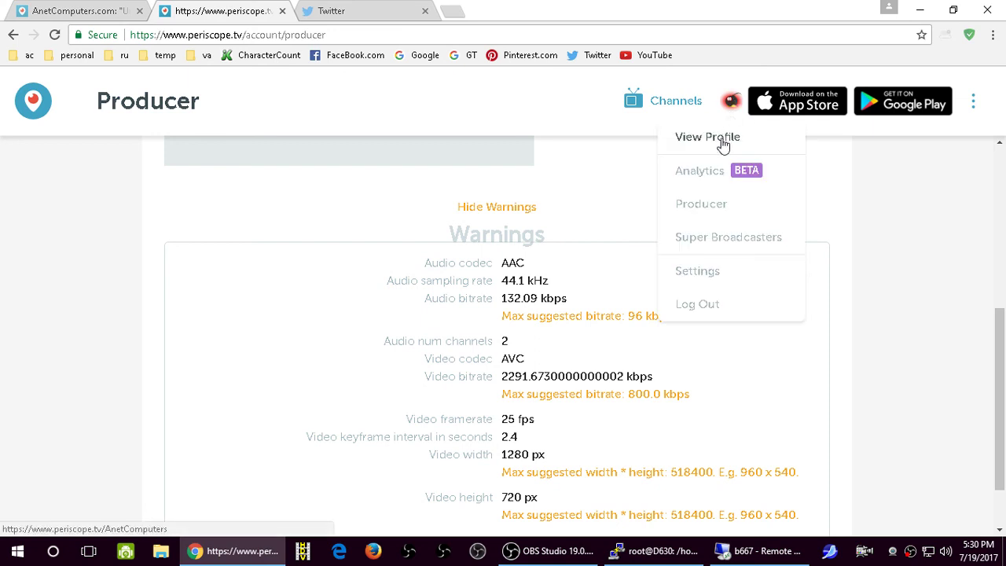
left_click(720, 137)
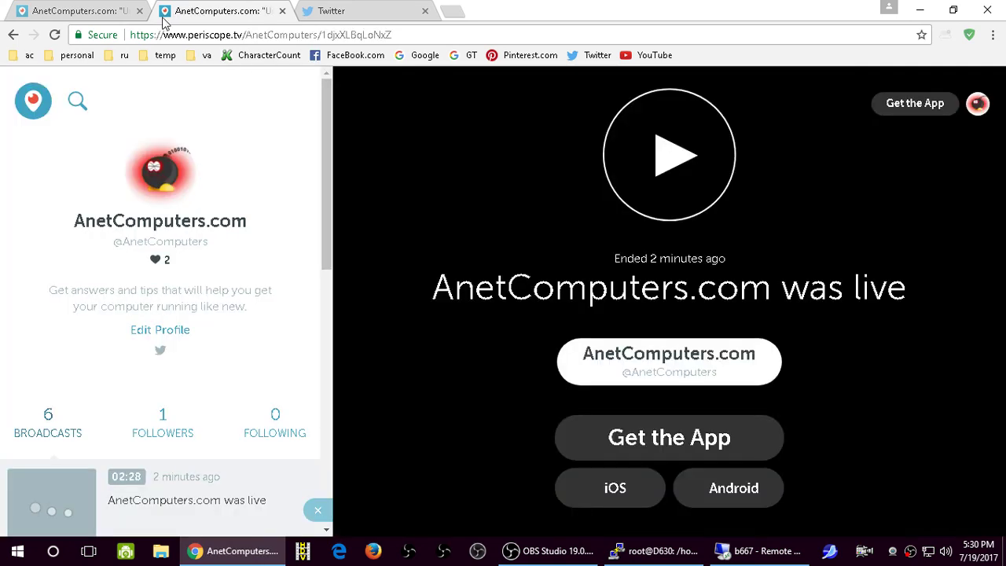
left_click(139, 11)
left_click(978, 106)
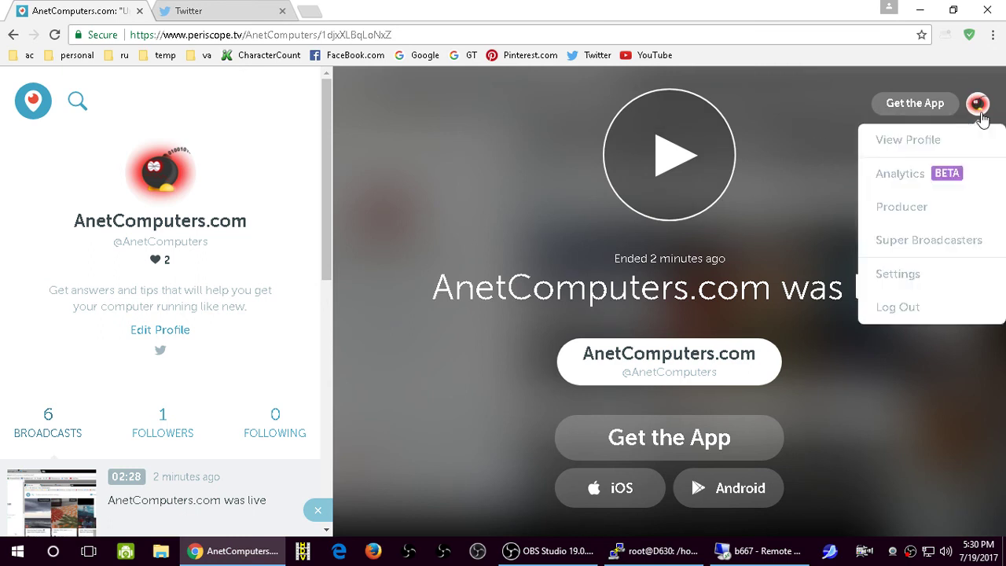
- Back on Producer, review the bitrate and 1280x720 resolution warnings, then bring OBS forward
left_click(901, 207)
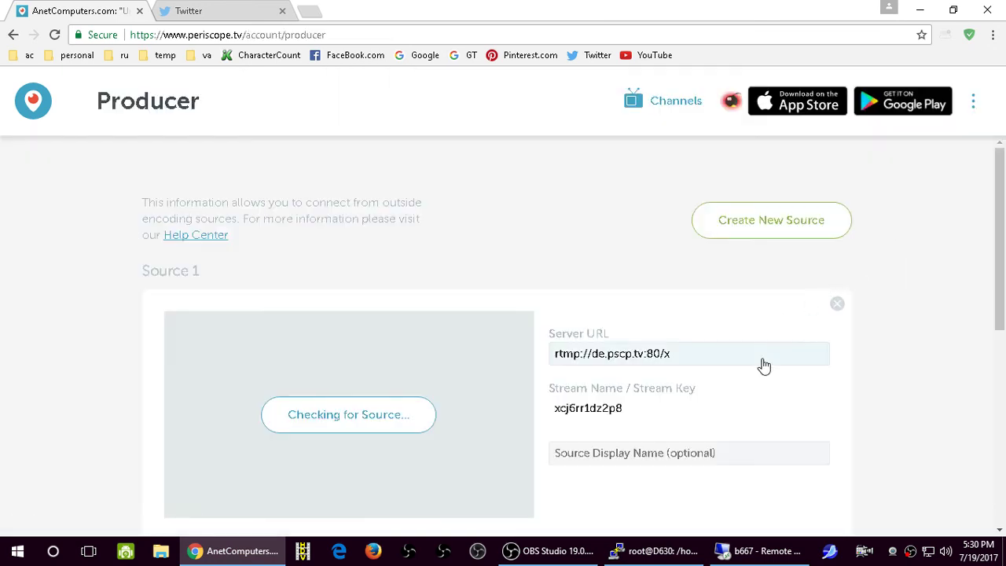
scroll(859, 393, "down", 1)
scroll(858, 396, "down", 2)
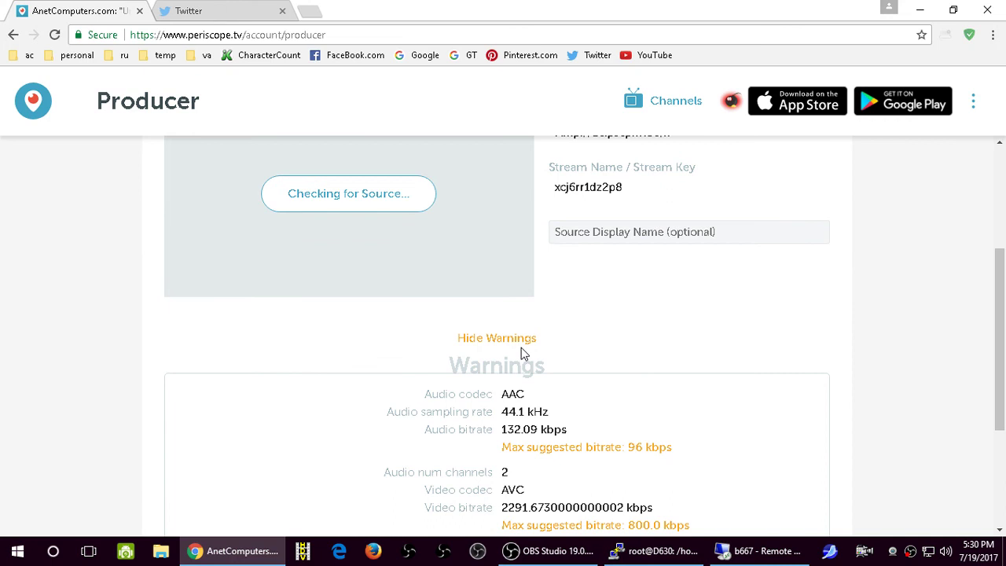
scroll(834, 427, "down", 1)
scroll(834, 426, "down", 1)
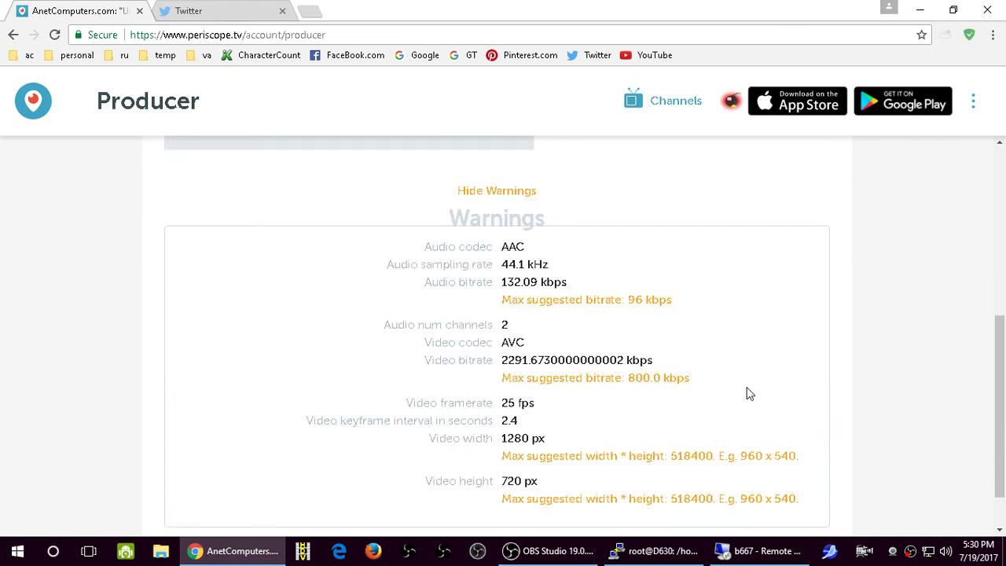
scroll(710, 375, "down", 1)
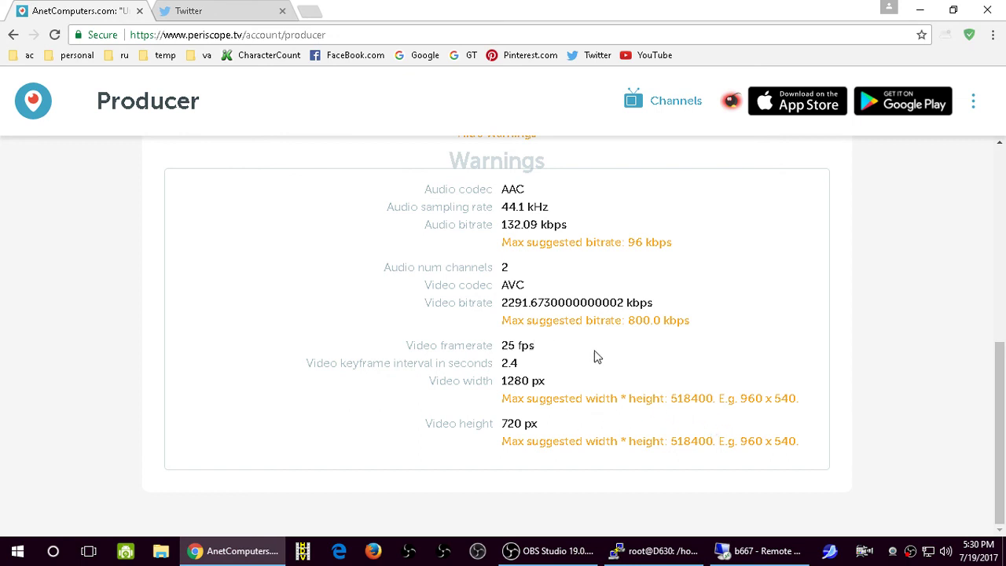
scroll(647, 379, "up", 1)
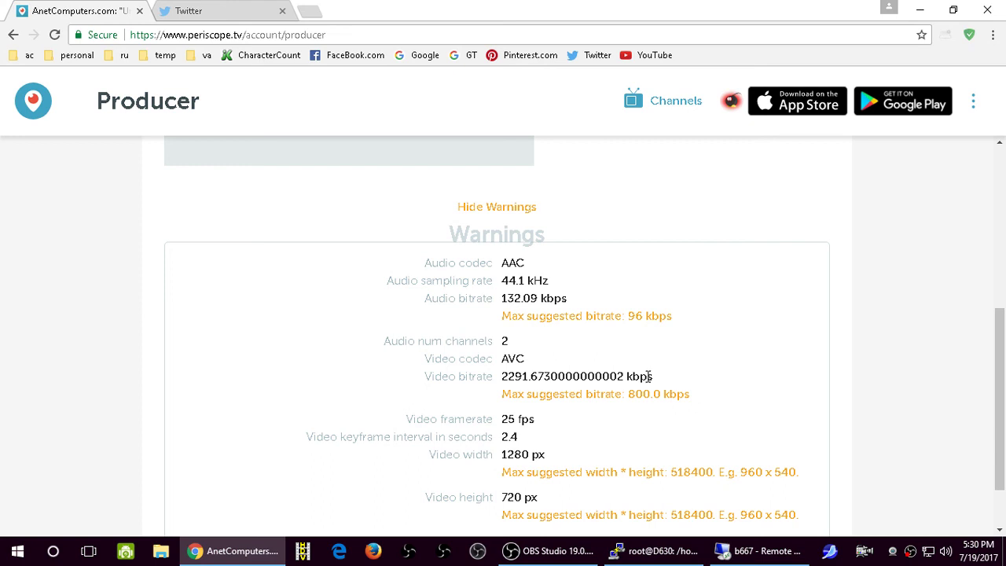
scroll(783, 413, "up", 4)
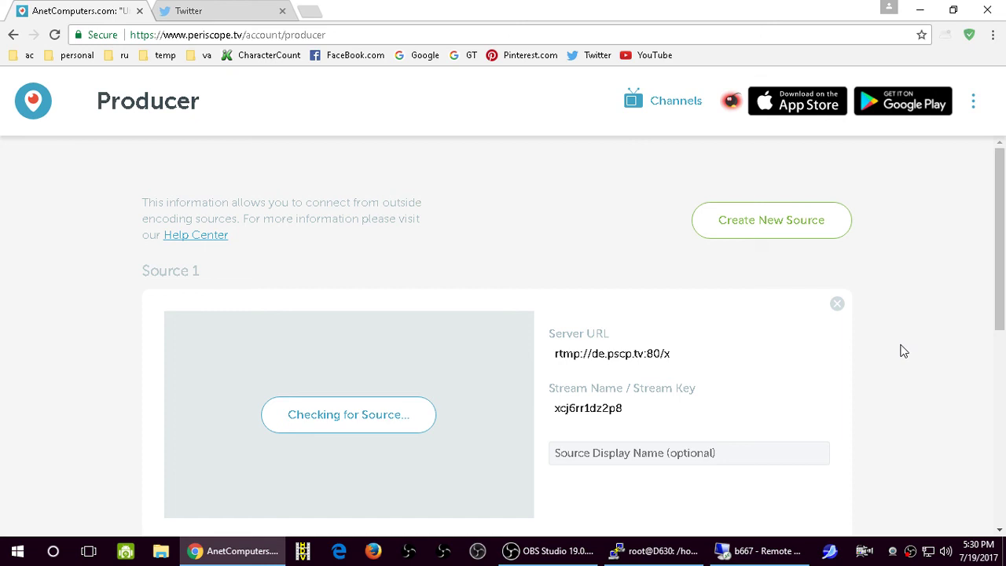
left_click(554, 550)
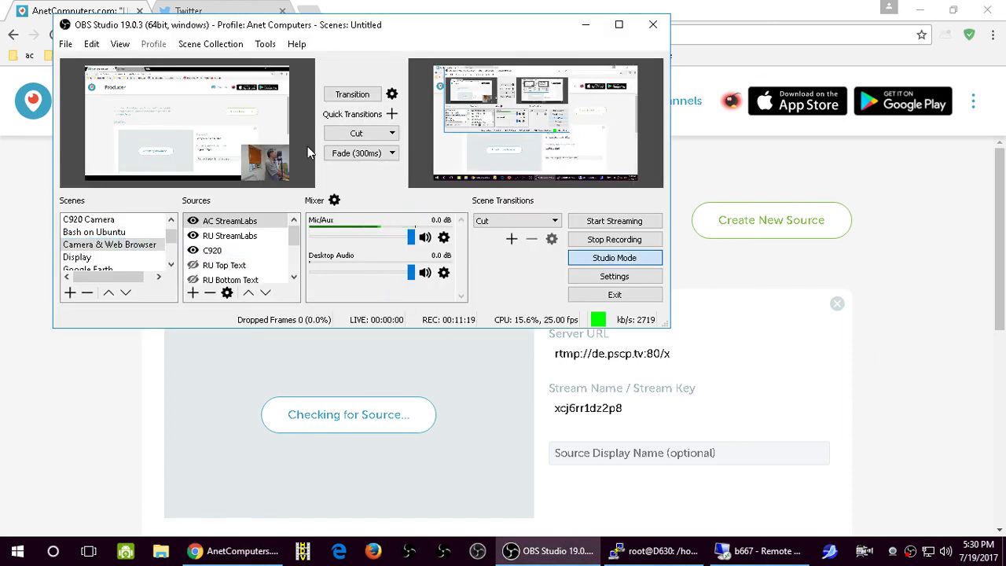
- Transition the OBS Studio Mode preview scene to the program output
left_click(351, 95)
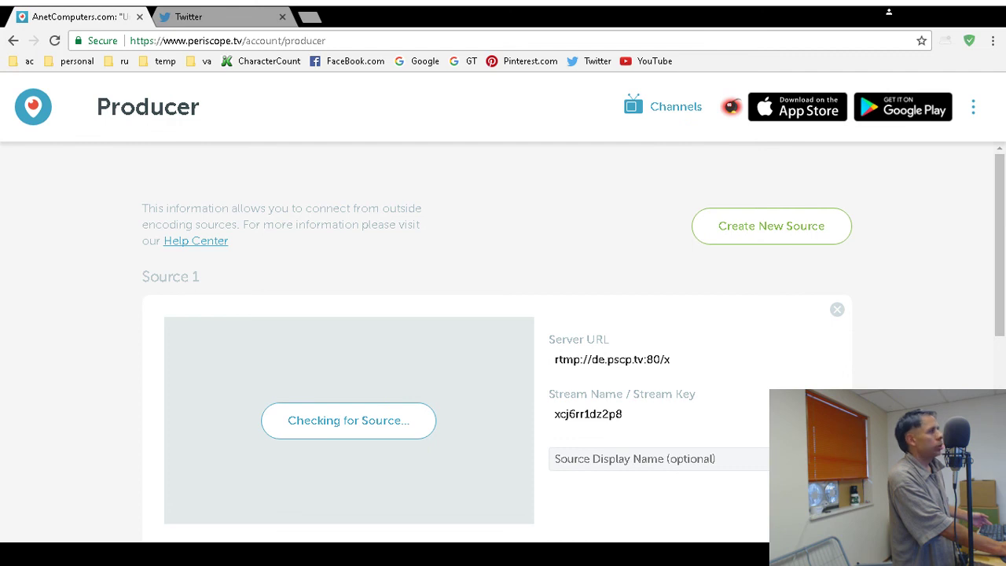